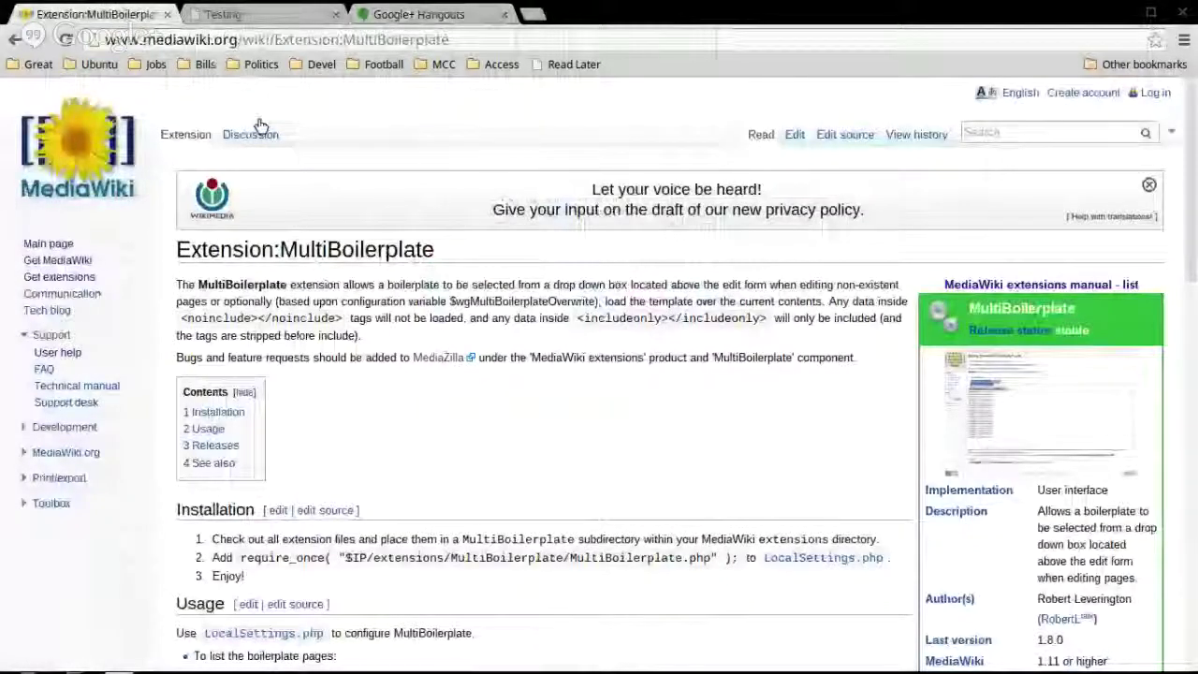
# - Scroll the Extension:MultiBoilerplate page down to its Installation steps and $wgMultiBoilerplateOptions examples
pyautogui.scroll(-2, 547, 354)
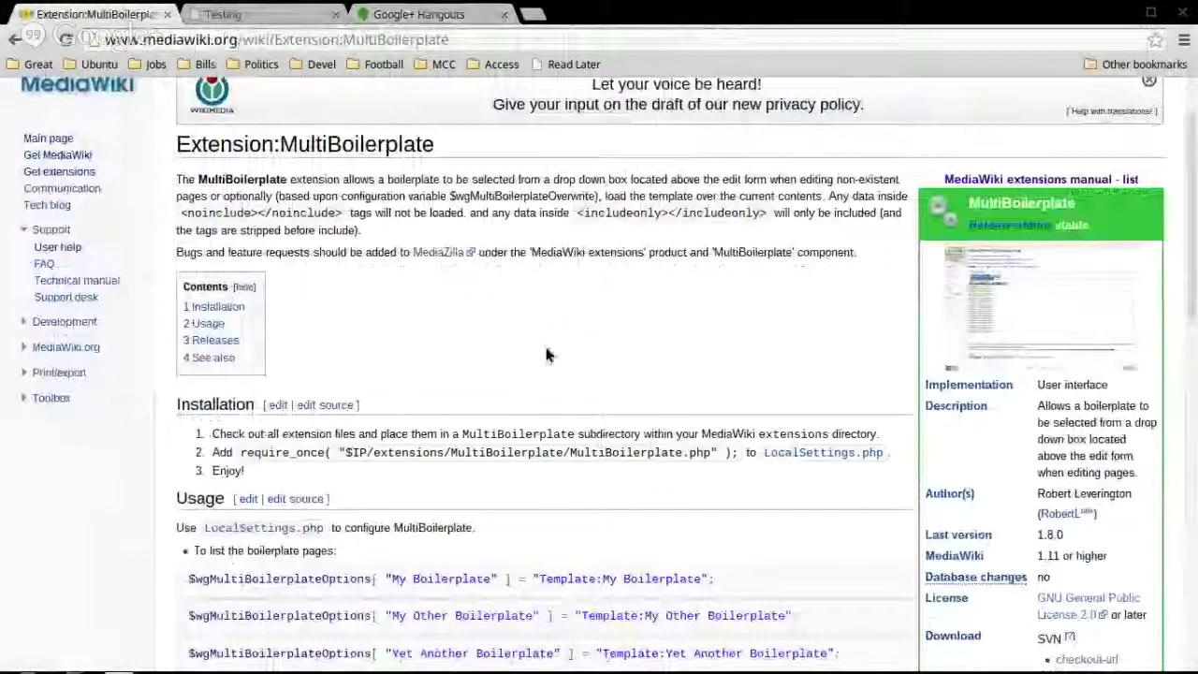
pyautogui.scroll(-2, 547, 355)
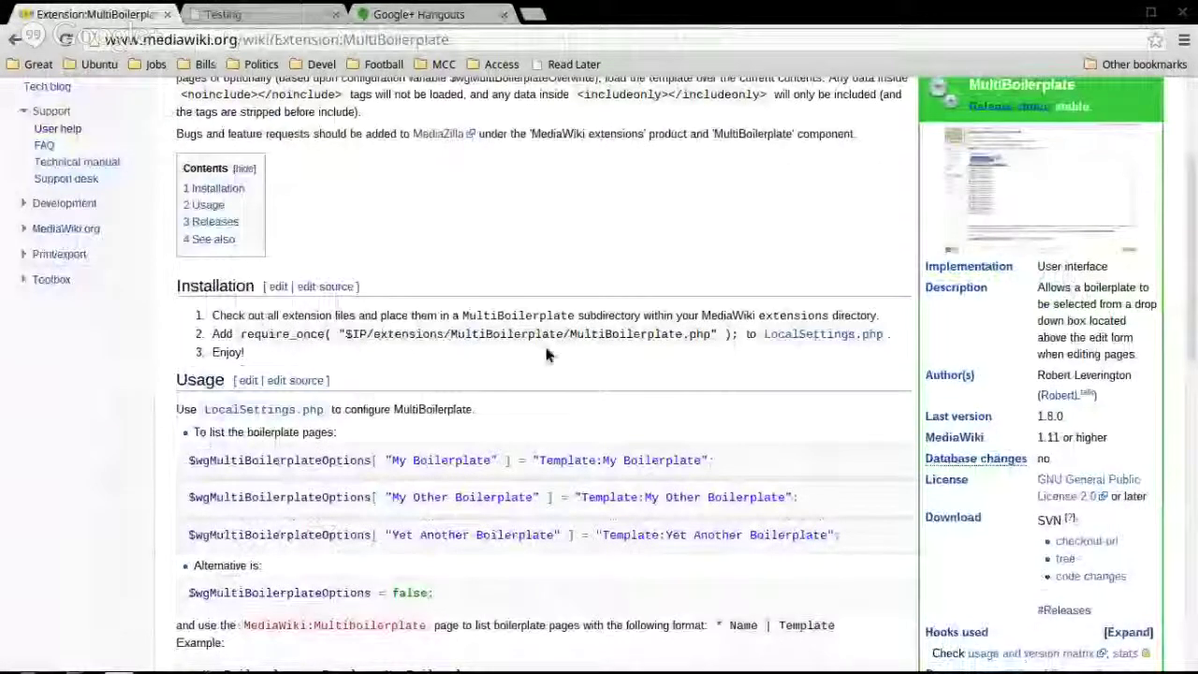
pyautogui.scroll(-1, 652, 358)
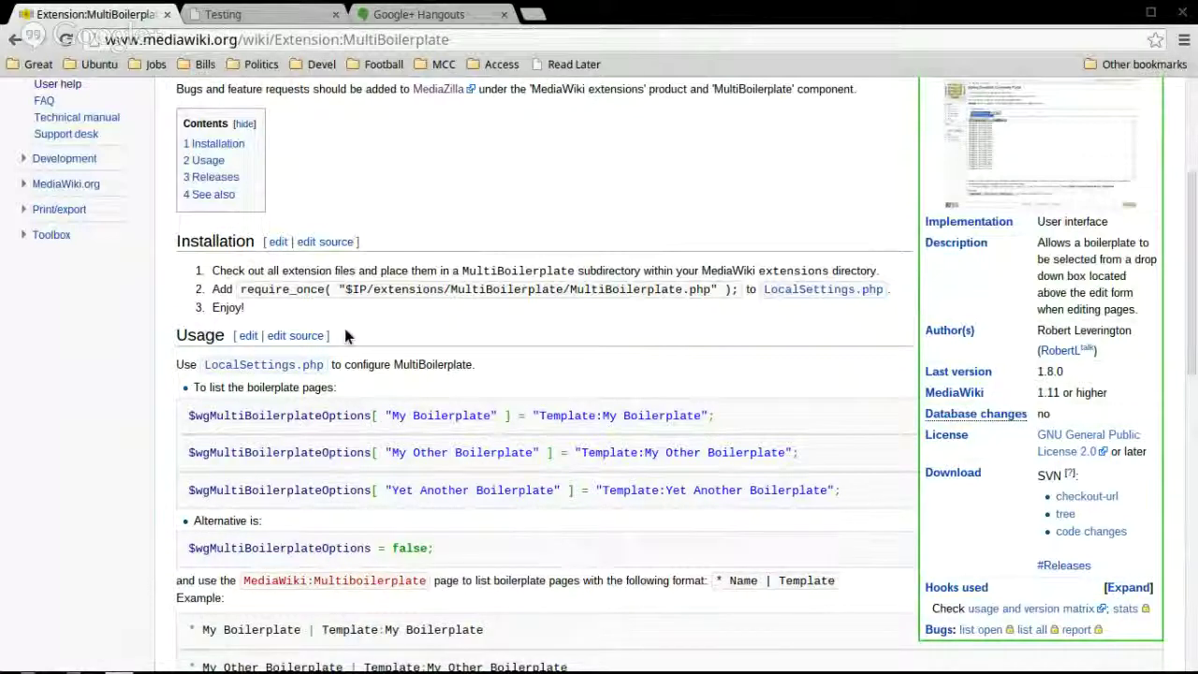
pyautogui.scroll(-1, 558, 378)
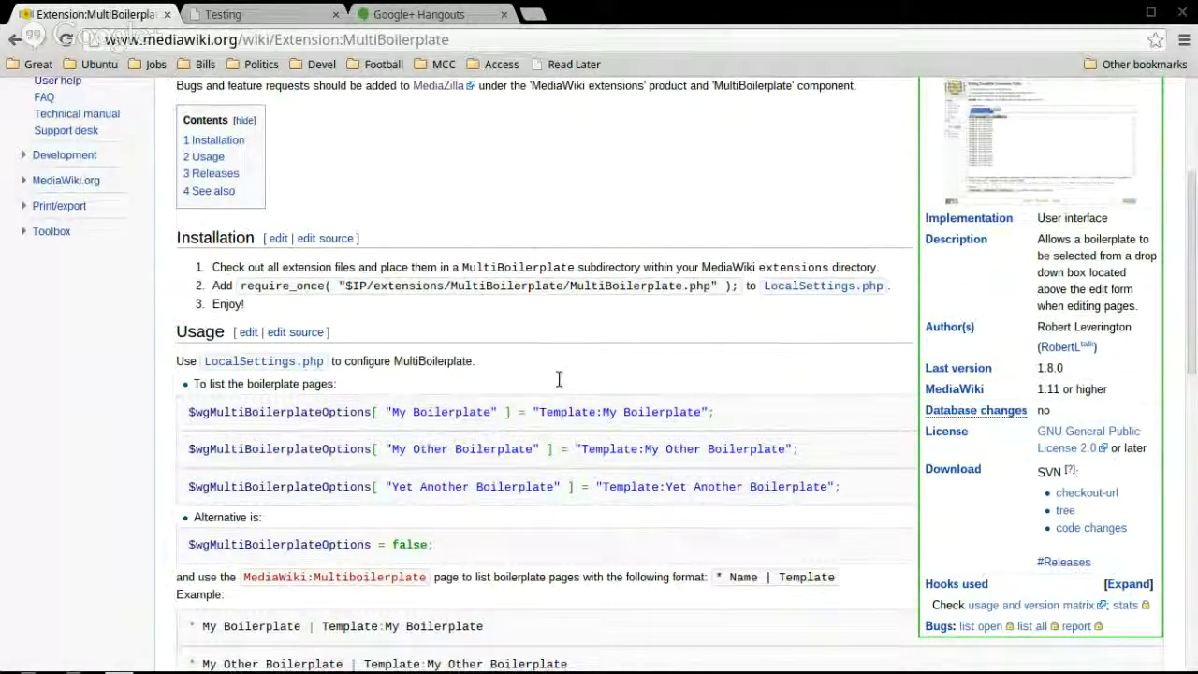
pyautogui.scroll(-4, 558, 378)
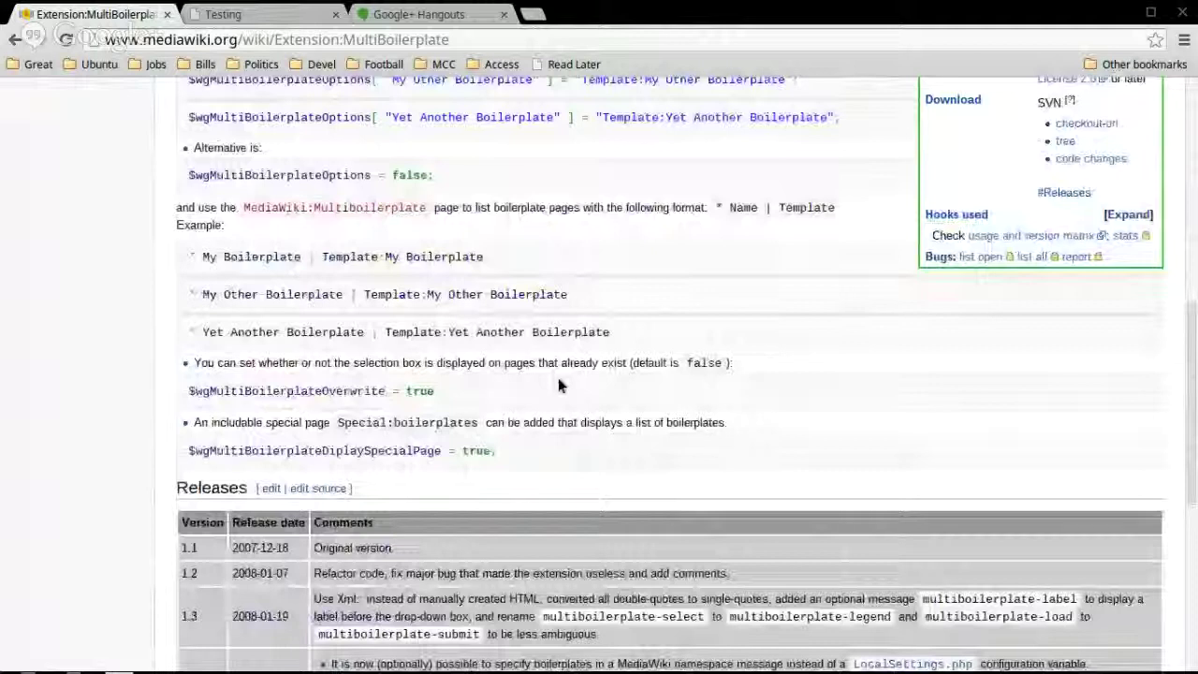
pyautogui.scroll(4, 558, 379)
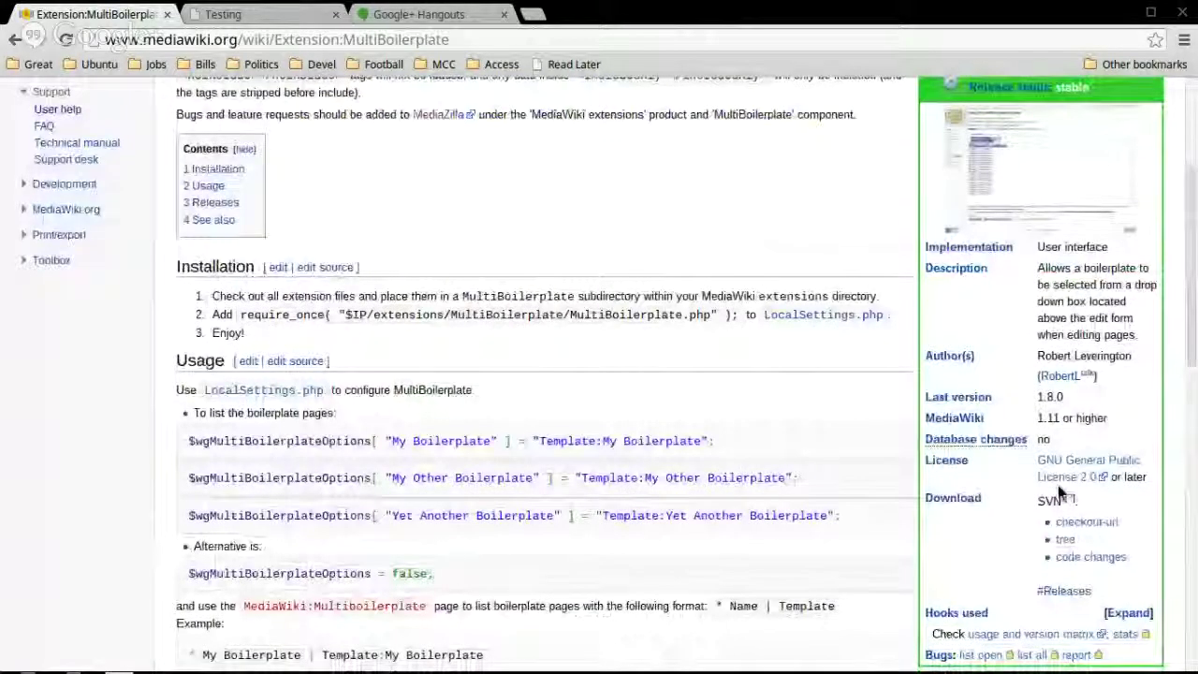
pyautogui.scroll(-1, 1085, 477)
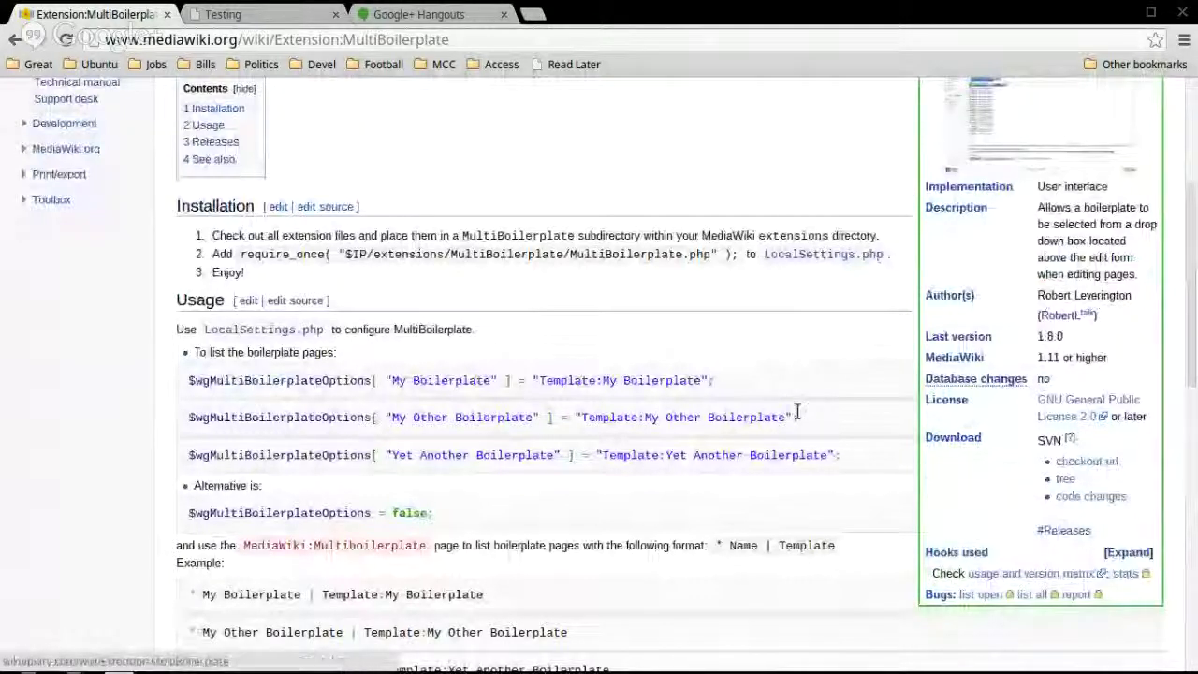
# - Clear the terminal and list the wiki's top-level files
pyautogui.hotkey('alt', 'Tab')
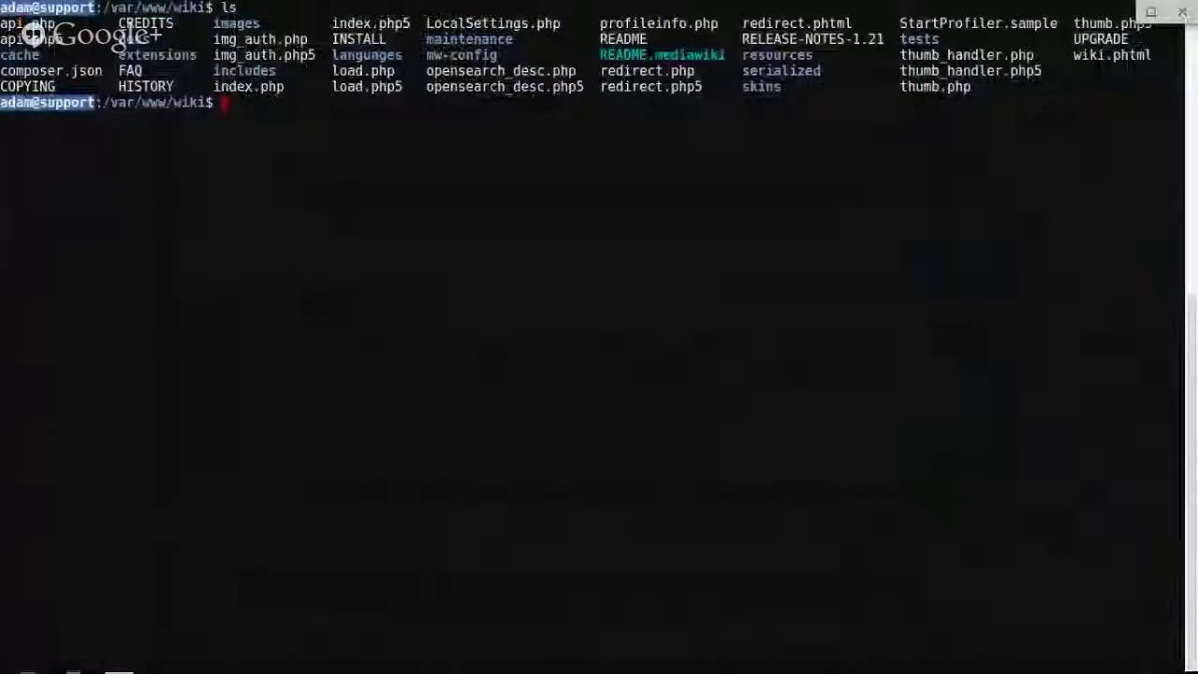
pyautogui.hotkey('ctrl', 'l')
pyautogui.press('Return')
pyautogui.press('Return')
pyautogui.write('ls')
pyautogui.press('Return')
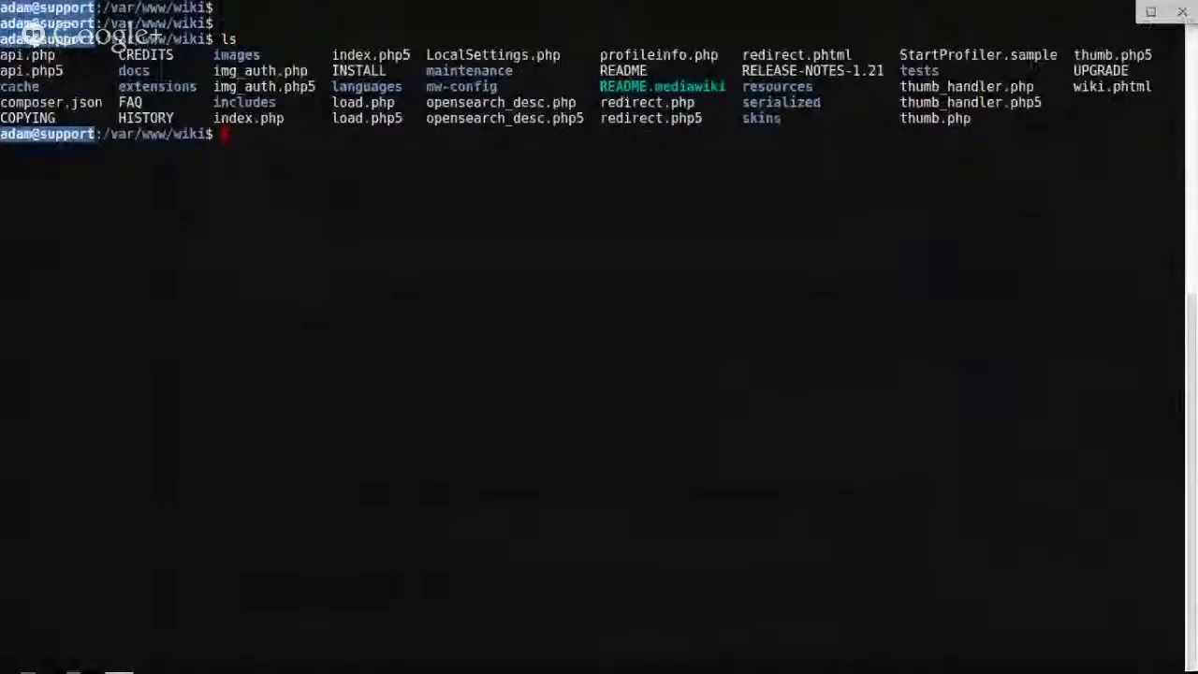
pyautogui.hotkey('alt', 'Tab')
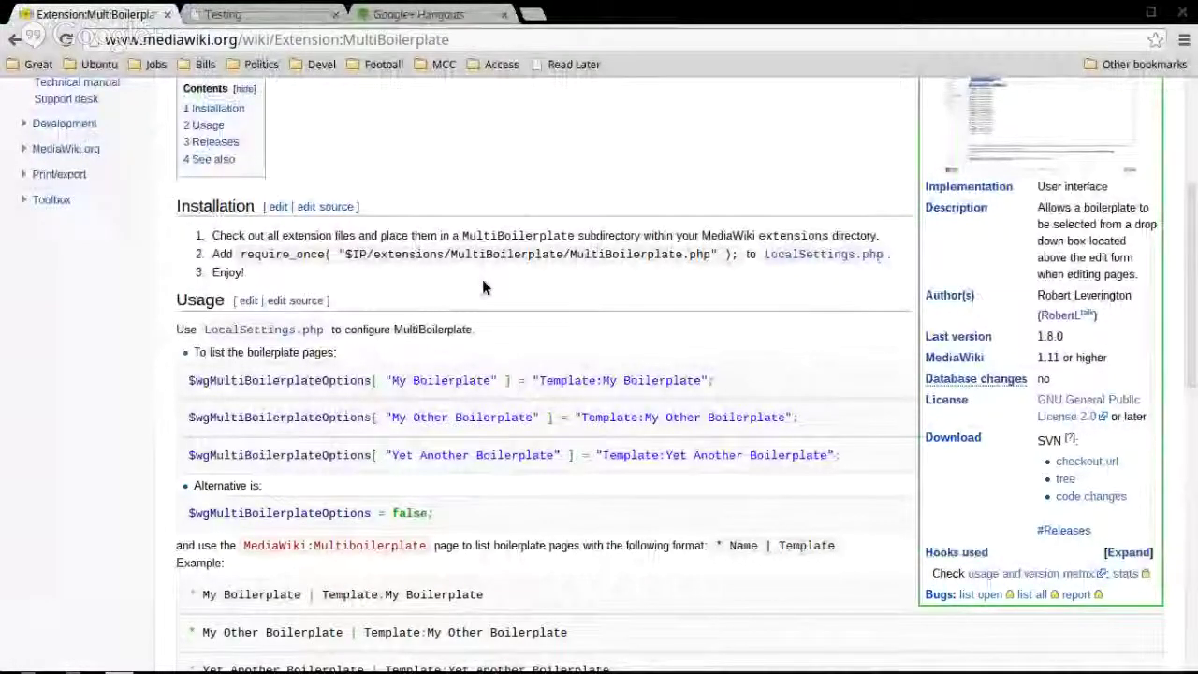
pyautogui.hotkey('alt', 'Tab')
# - In the extensions folder, check out MultiBoilerplate with svn co from the pasted SVN trunk address
pyautogui.write('c')
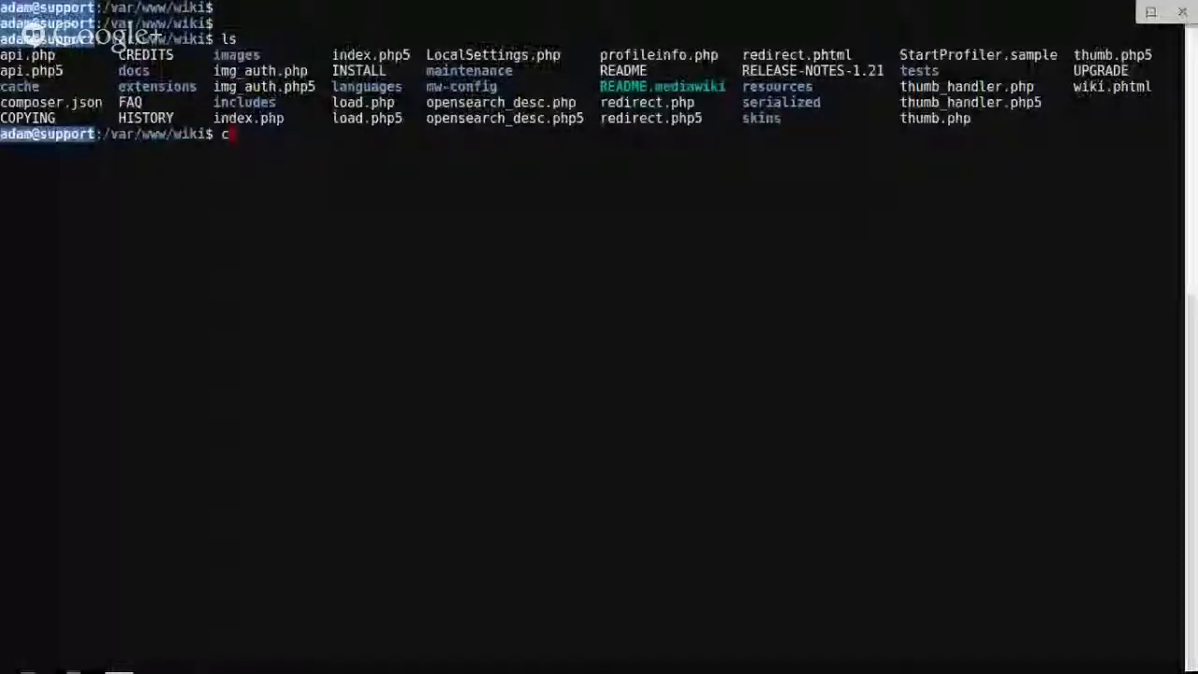
pyautogui.write('d extensions/')
pyautogui.press('Return')
pyautogui.write('ls')
pyautogui.press('Return')
pyautogui.press('Return')
pyautogui.press('Return')
pyautogui.write('svn co')
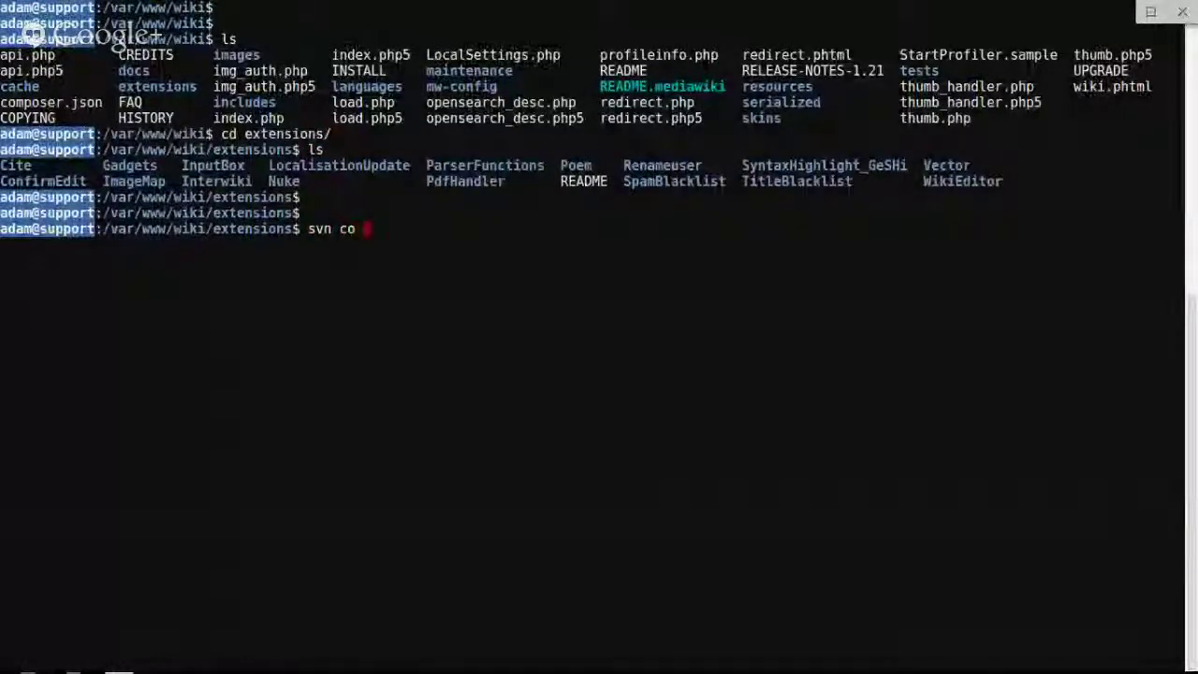
pyautogui.write('http://svn.wikimedia.org/svnroot/mediawiki/trunk/extensions/MultiBoilerplate/')
pyautogui.press('Return')
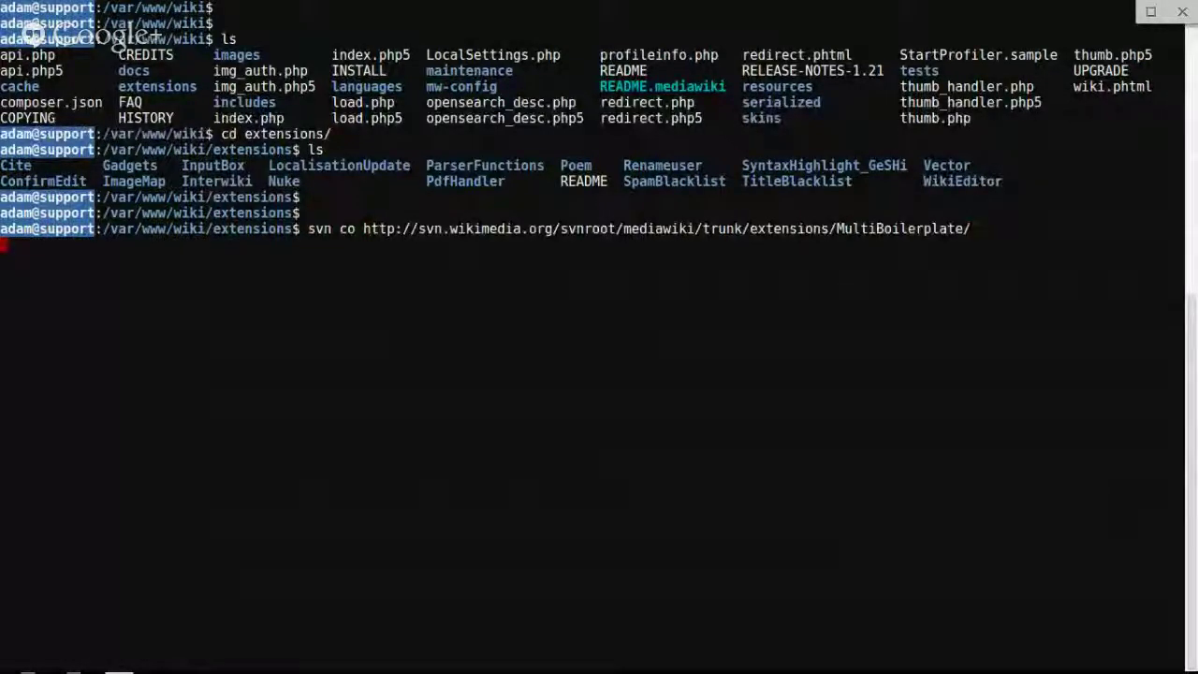
# - List the extensions folder and MultiBoilerplate's three PHP files, then clear the screen
pyautogui.write('ls')
pyautogui.press('Return')
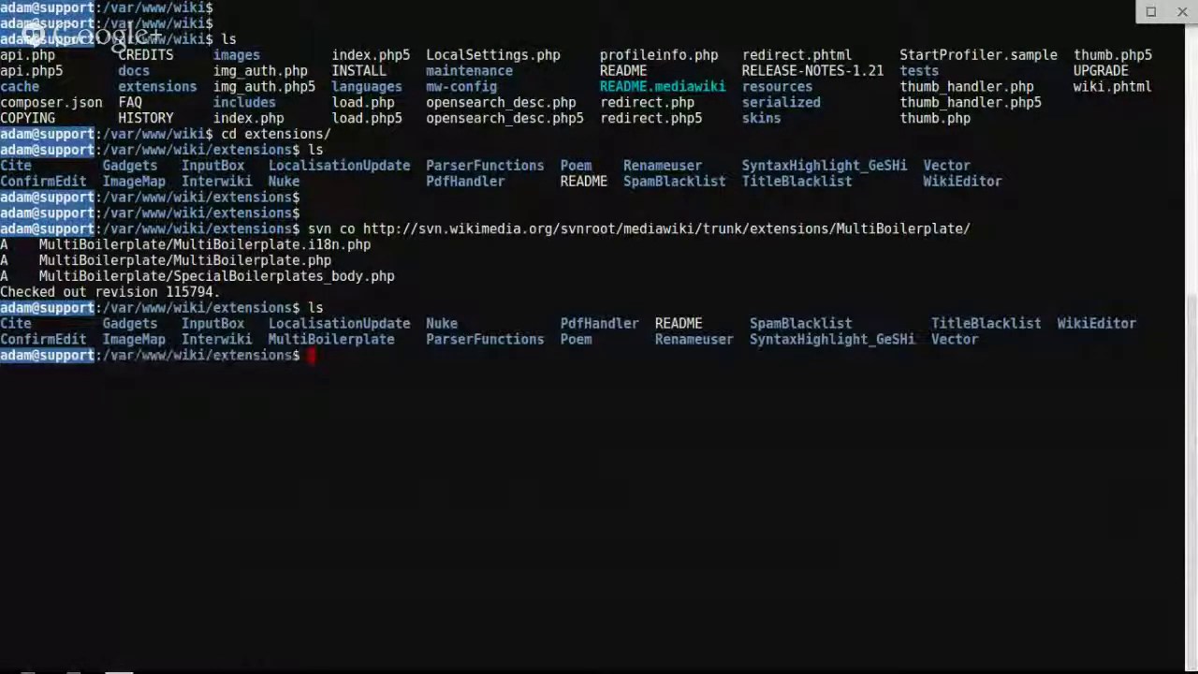
pyautogui.write('ls M')
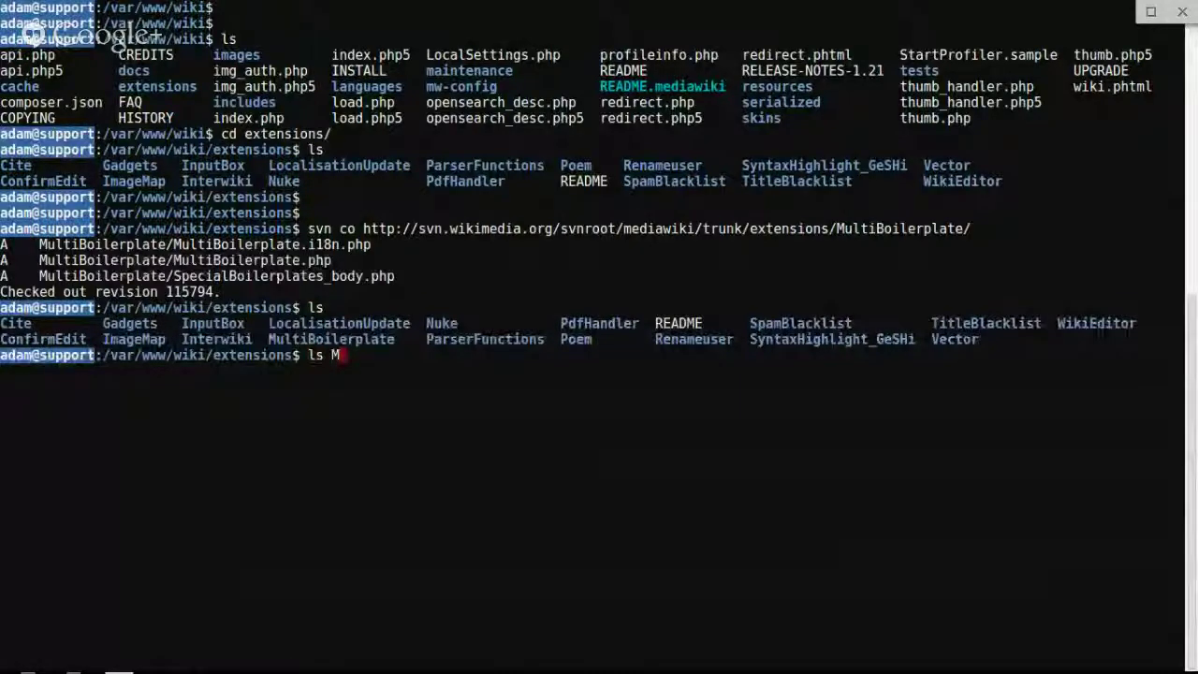
pyautogui.press('Tab')
pyautogui.press('Return')
pyautogui.press('Return')
pyautogui.press('Return')
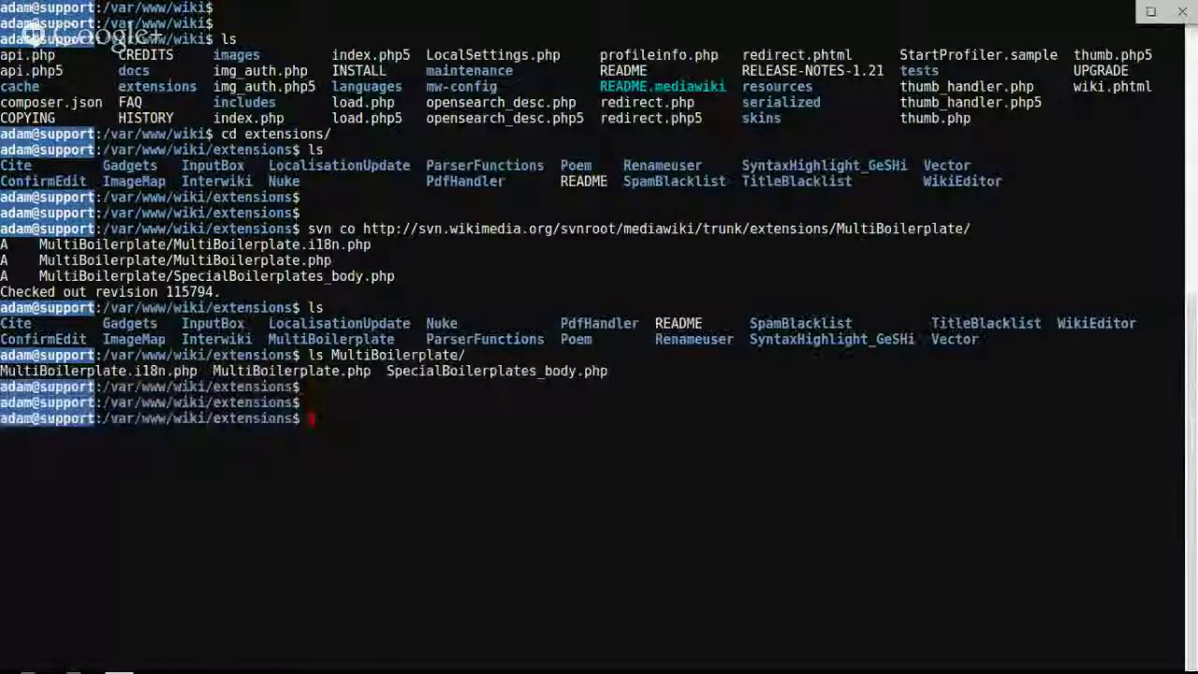
pyautogui.hotkey('ctrl', 'l')
pyautogui.press('Return')
pyautogui.press('Return')
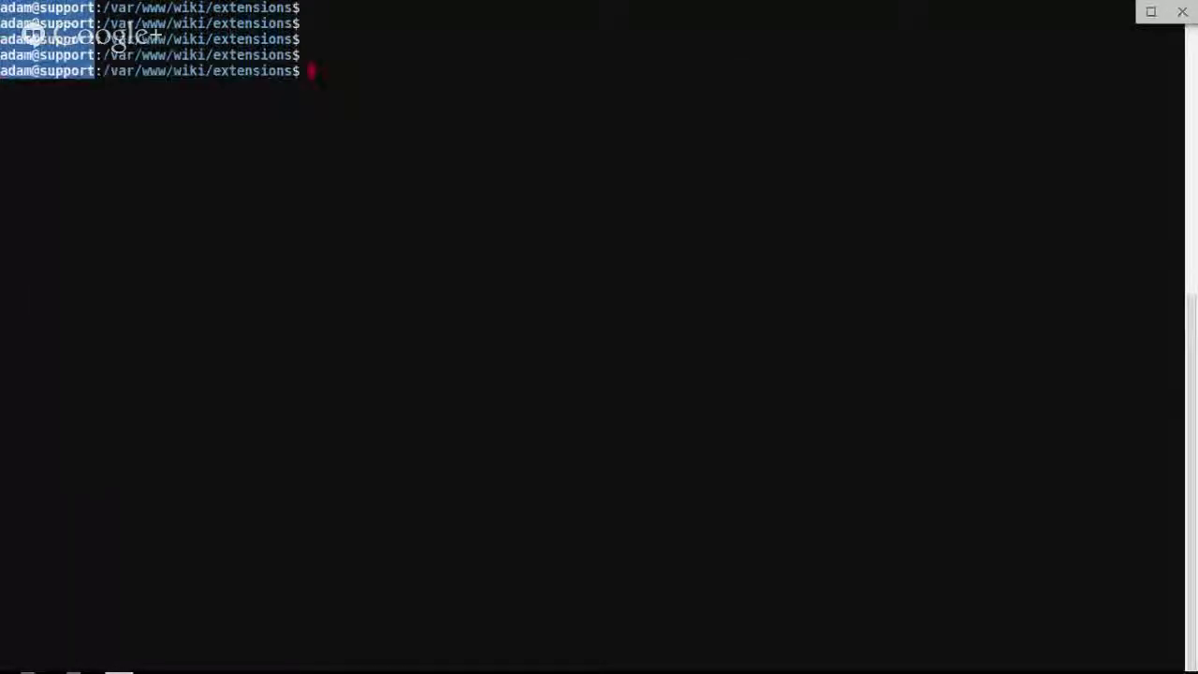
pyautogui.hotkey('alt', 'Tab')
# - Select the MultiBoilerplate require_once(...) line from the Installation section
pyautogui.scroll(-1, 420, 298)
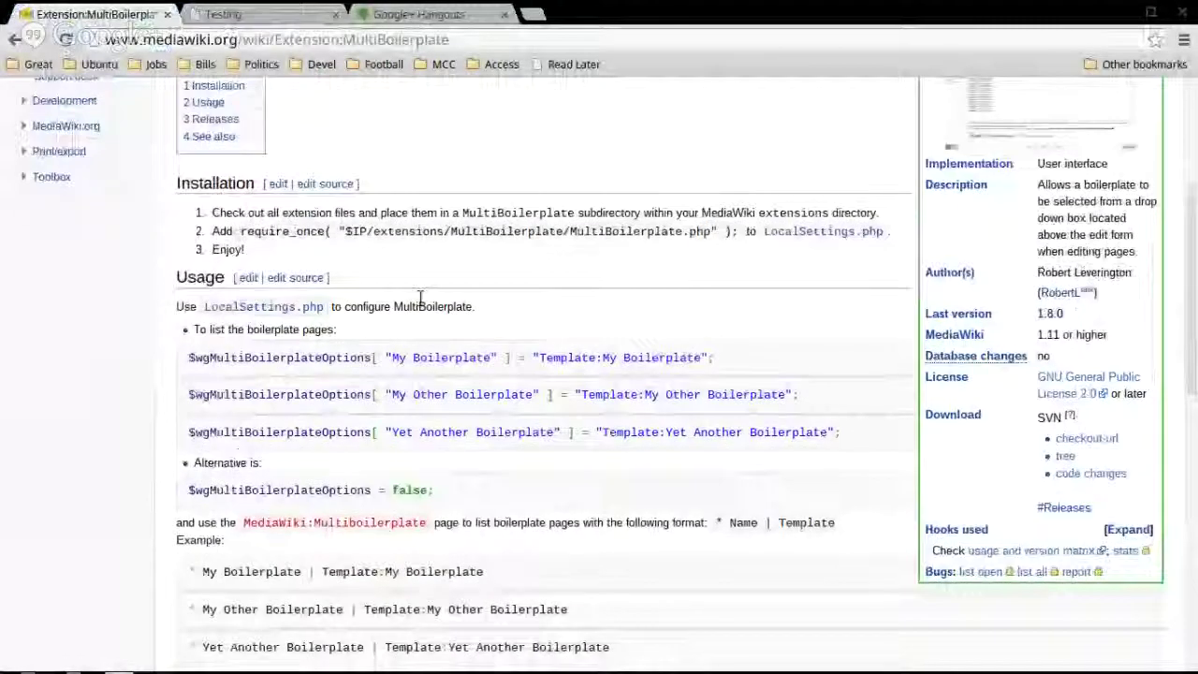
pyautogui.scroll(-1, 420, 297)
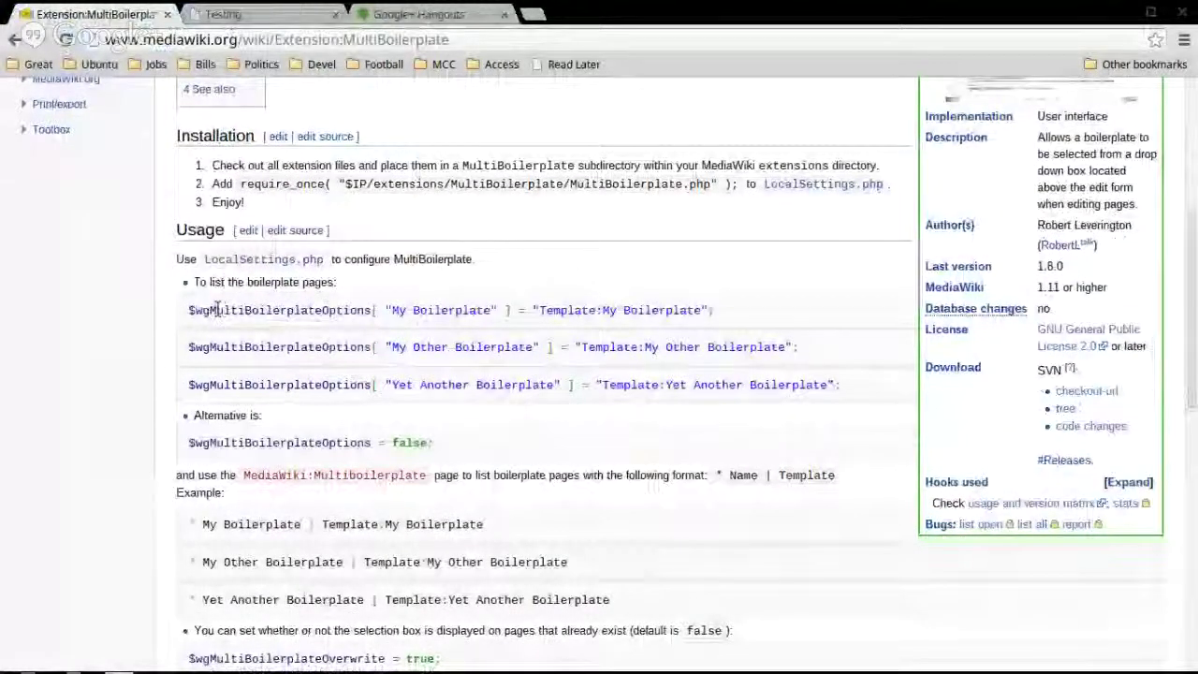
pyautogui.moveTo(187, 315); pyautogui.dragTo(770, 308)
pyautogui.scroll(3, 770, 311)
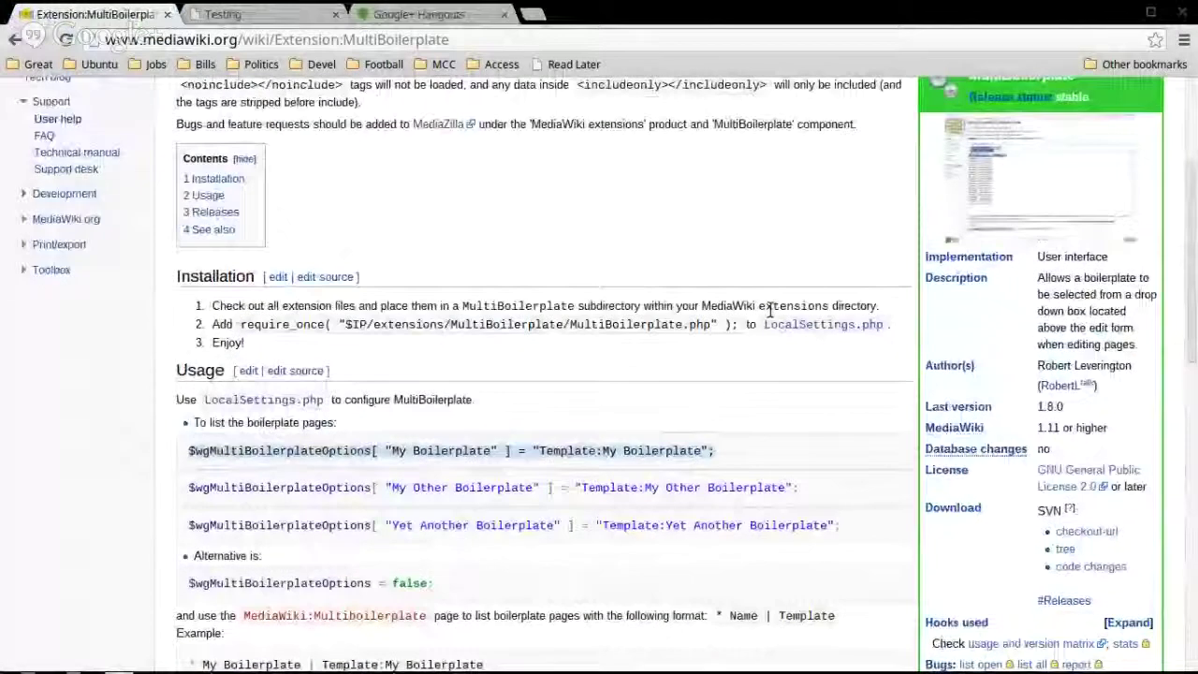
pyautogui.moveTo(242, 322); pyautogui.dragTo(742, 332)
pyautogui.hotkey('ctrl', 'c')
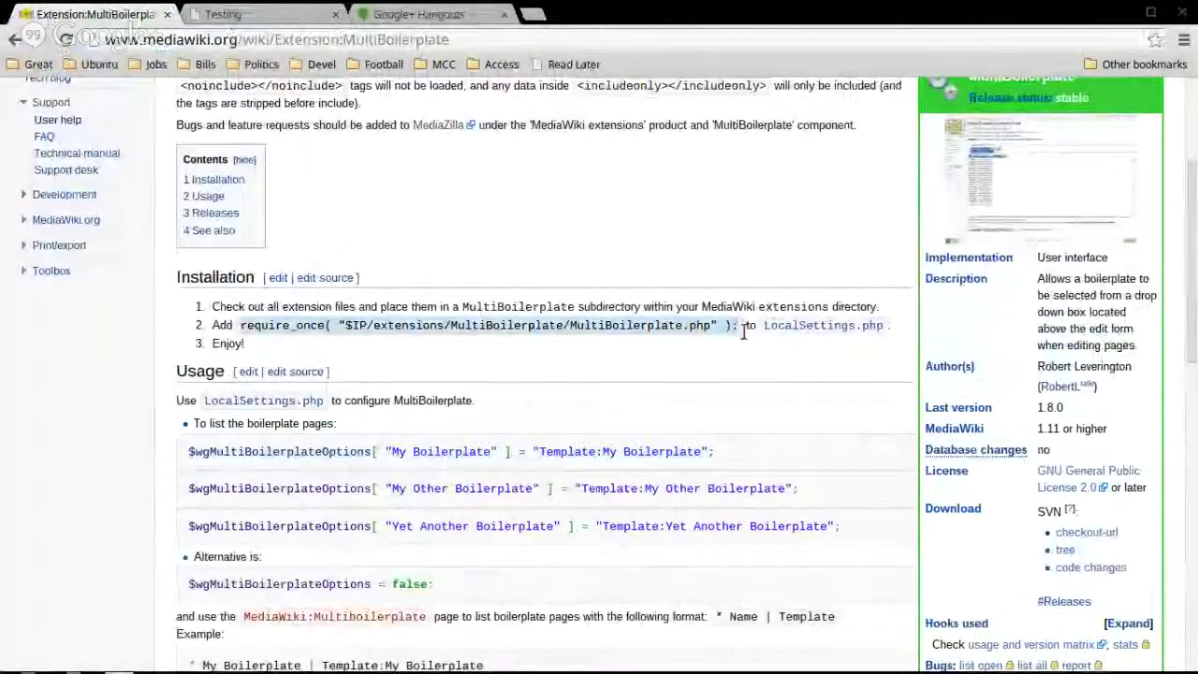
pyautogui.hotkey('alt', 'Tab')
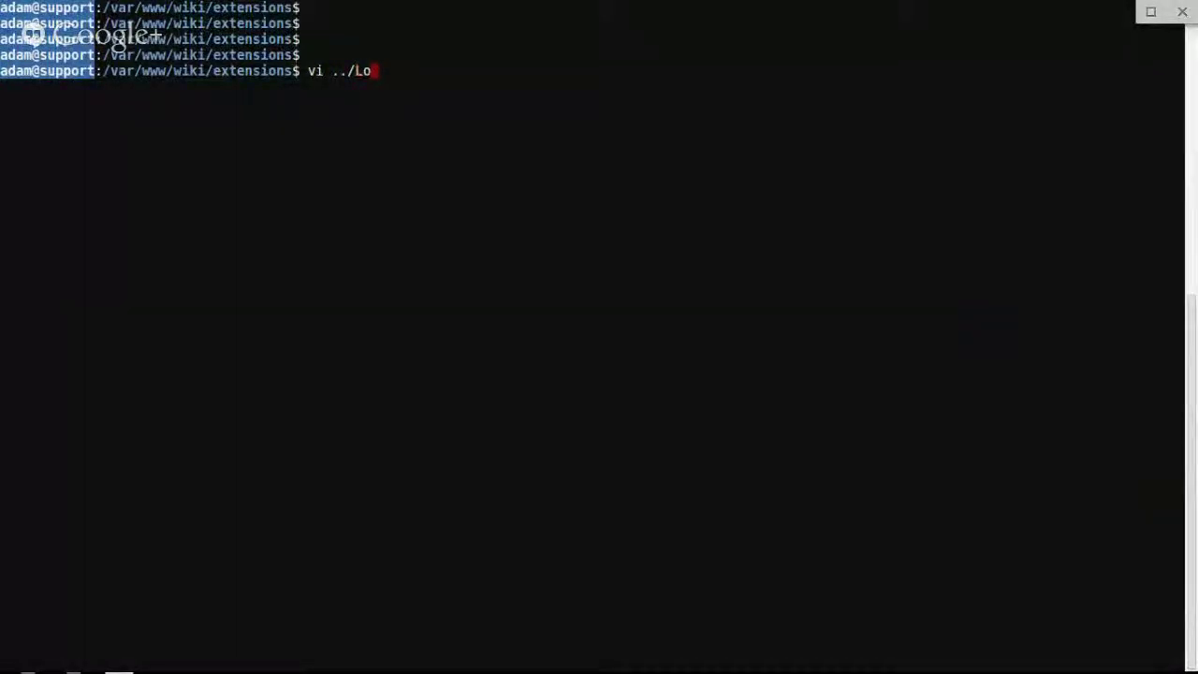
# - Open ../LocalSettings.php in vi and paste the require_once line at the end of the file
pyautogui.write('../Lo')
pyautogui.press('Tab')
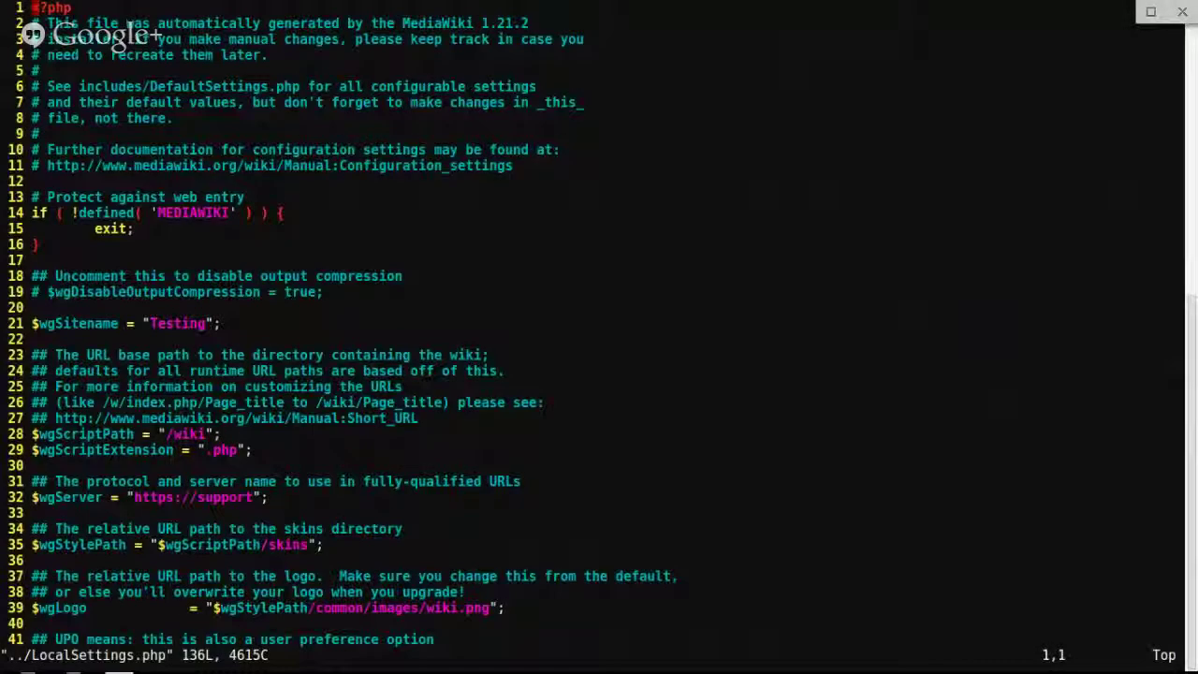
pyautogui.hotkey('shift', 'g')
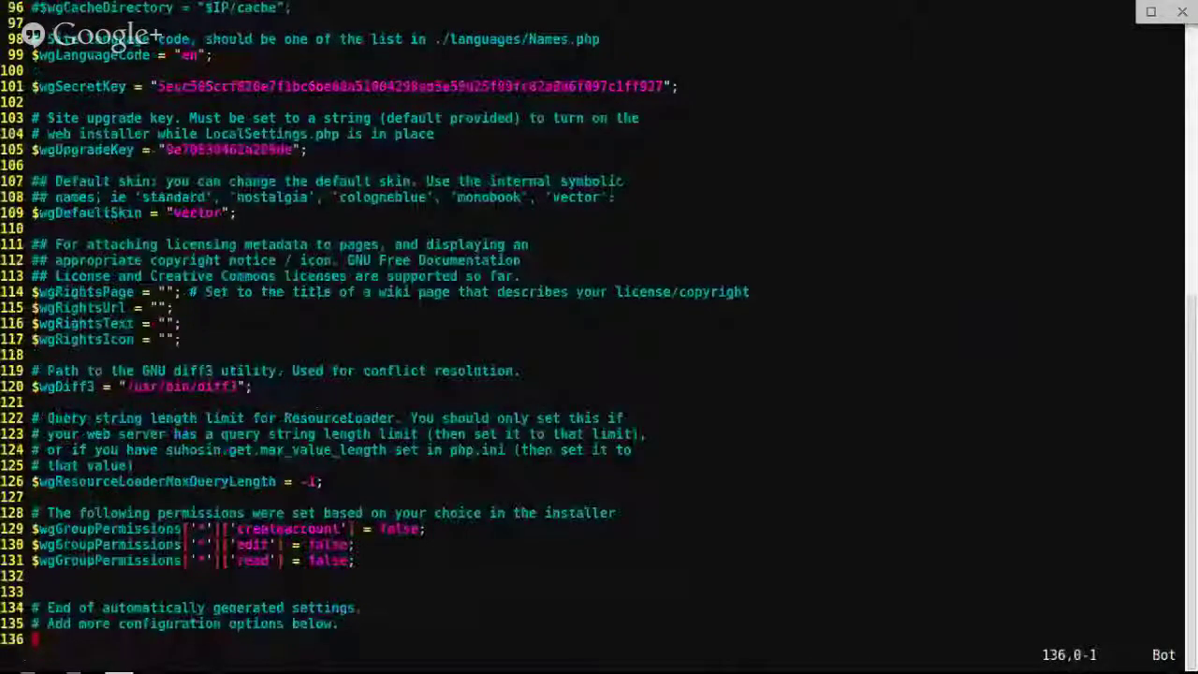
pyautogui.press('o')
pyautogui.press('Return')
pyautogui.press('shift+Insert')
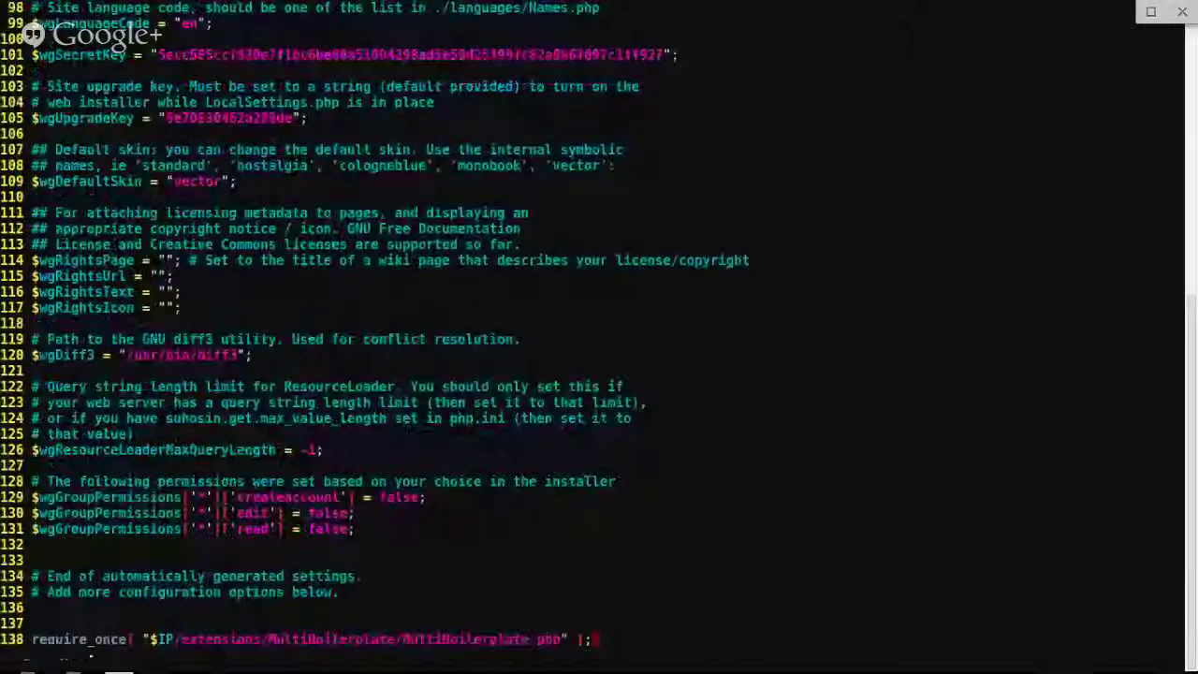
# - Add a '# Multiboilerplate' comment above the require_once line and blank lines below it
pyautogui.press('Up')
pyautogui.write('# Mult')
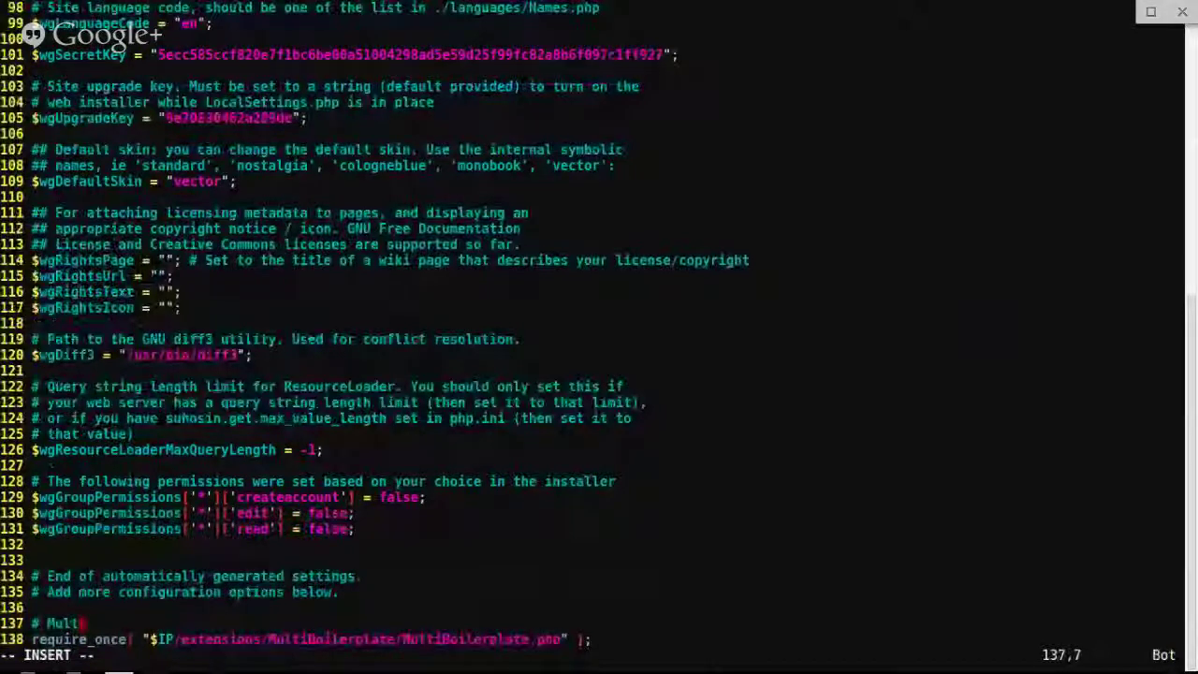
pyautogui.write('ib')
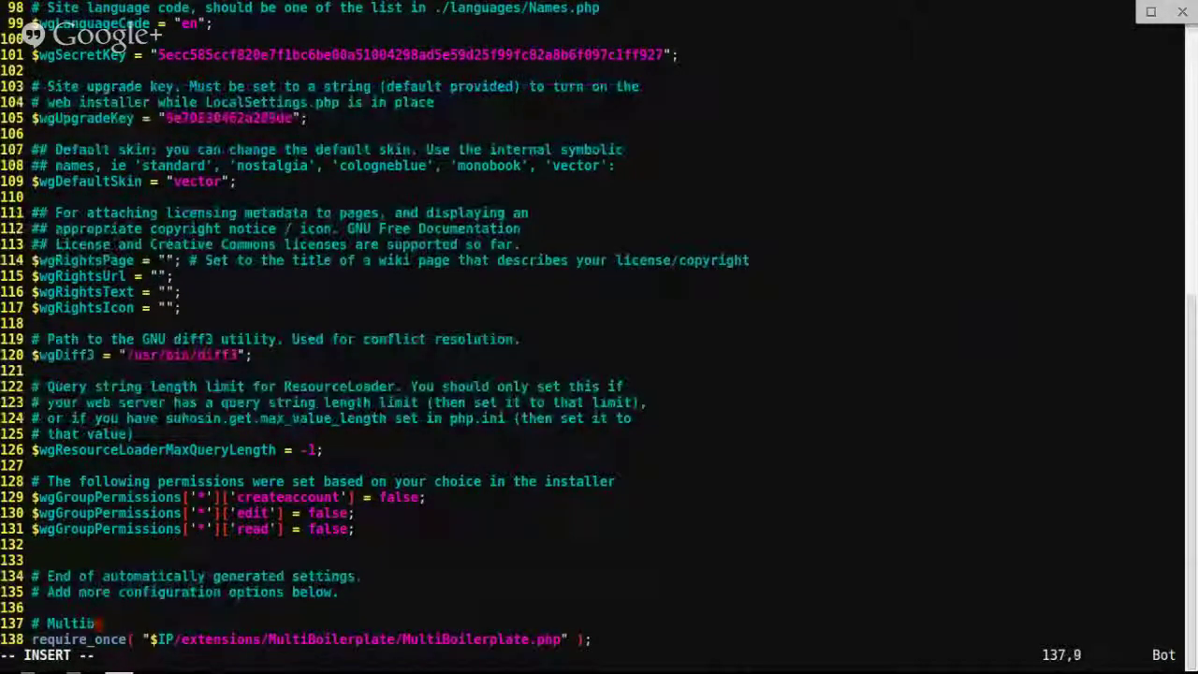
pyautogui.write('oilerplate')
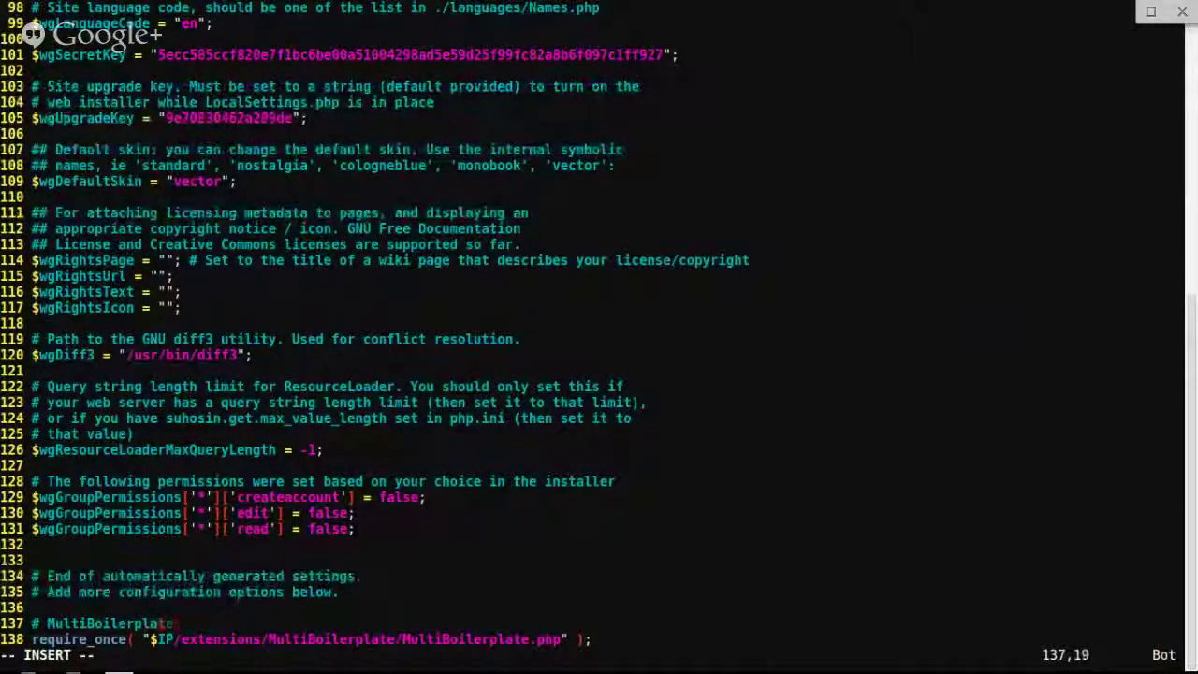
pyautogui.press('Escape')
pyautogui.press('j')
pyautogui.press('$')
pyautogui.press('a')
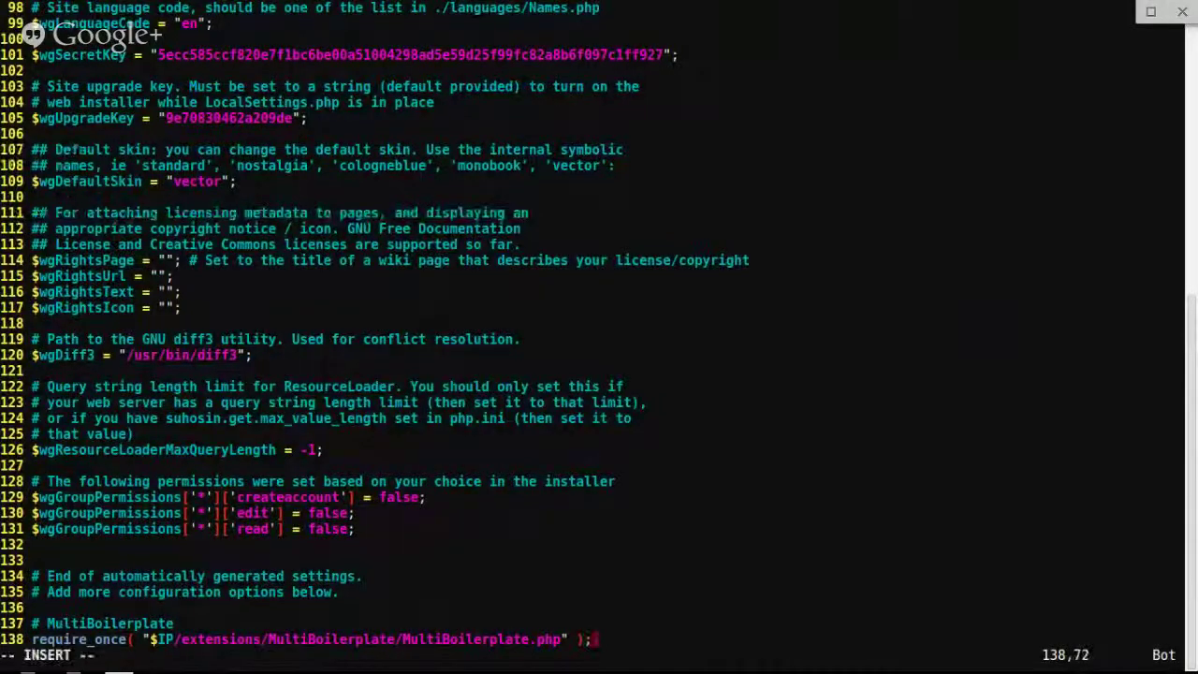
pyautogui.press('Return')
pyautogui.press('Return')
pyautogui.hotkey('alt', 'Tab')
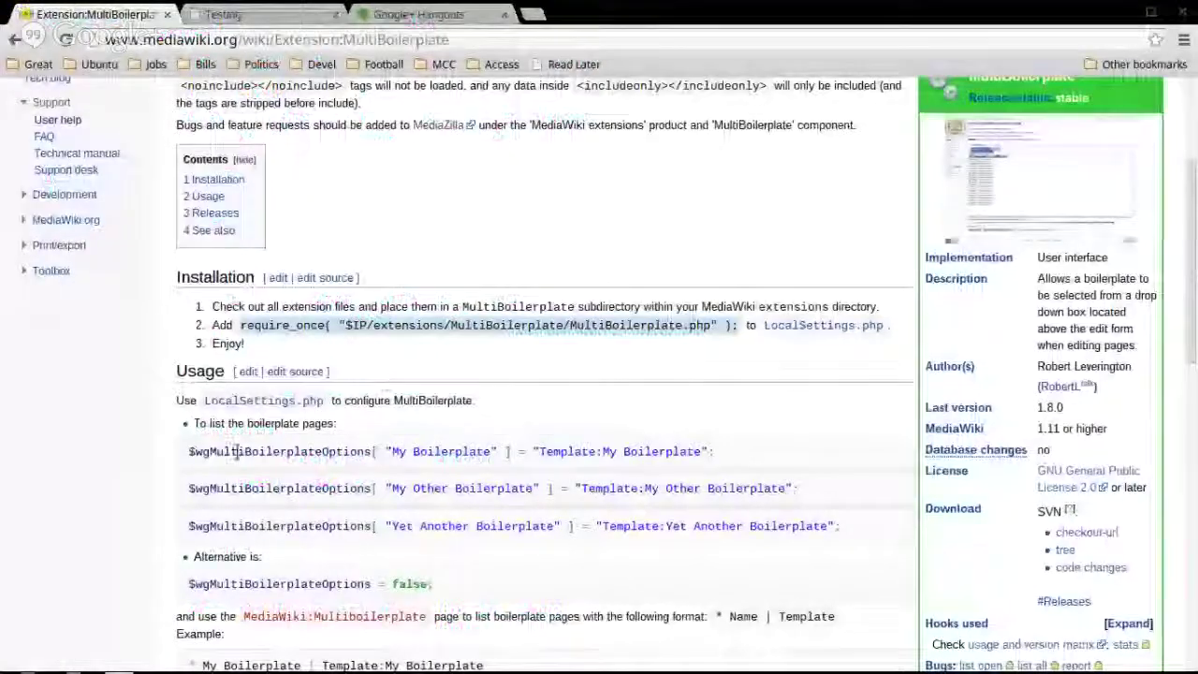
# - Select the $wgMultiBoilerplateOptions[ "My Boilerplate" ] = "Template:My Boilerplate"; example line
pyautogui.moveTo(185, 459); pyautogui.dragTo(753, 445)
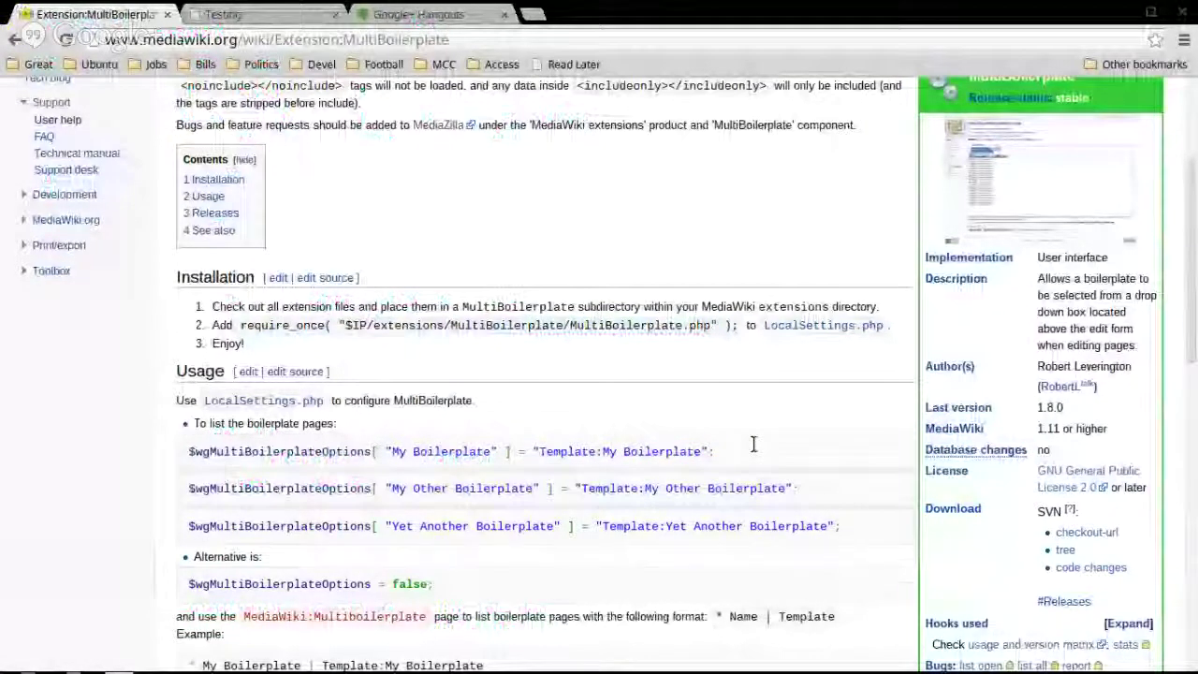
pyautogui.scroll(1, 356, 440)
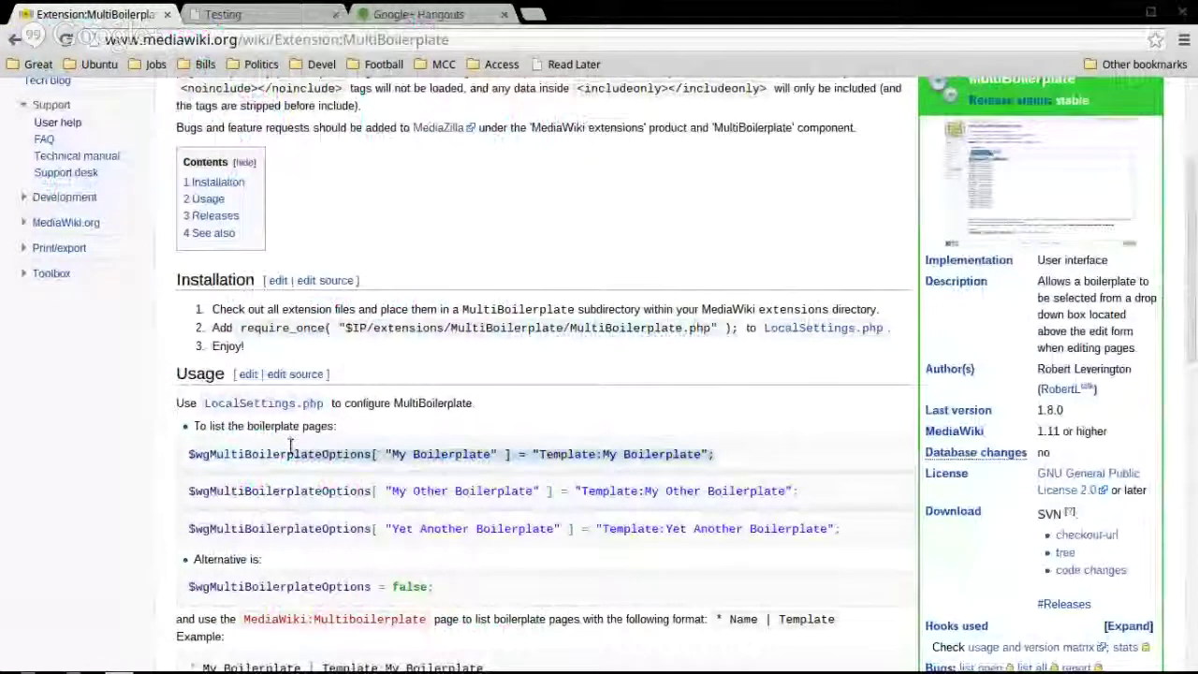
pyautogui.click(184, 455)
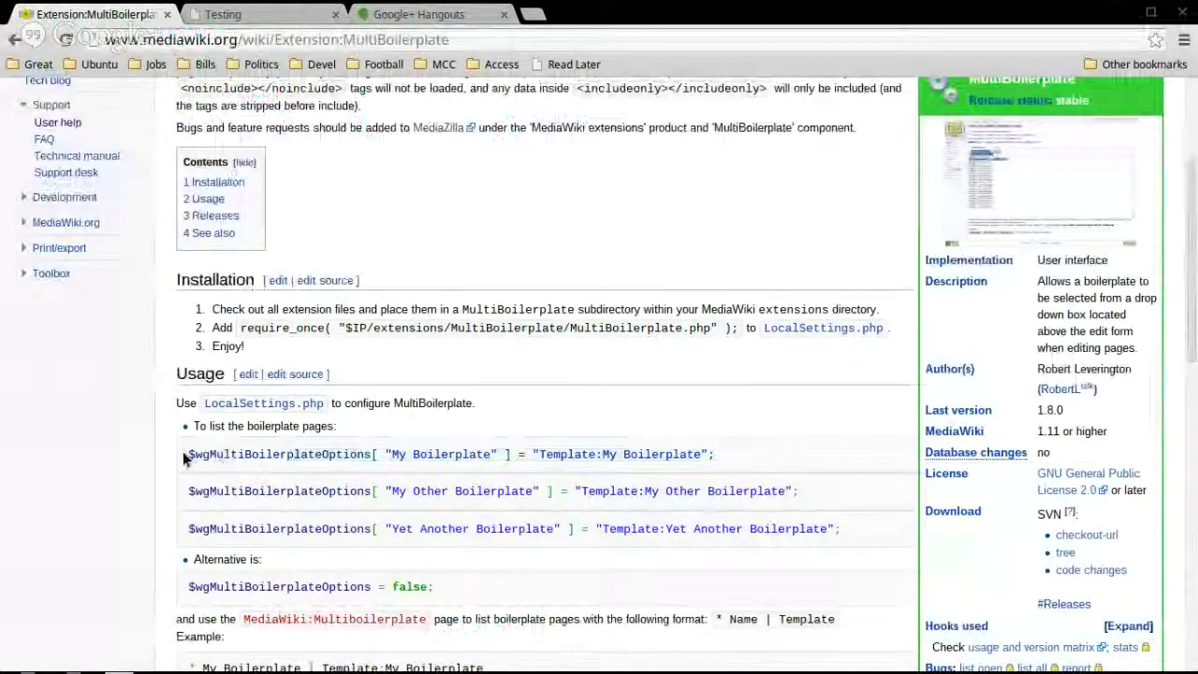
pyautogui.rightClick(186, 453)
pyautogui.rightClick(510, 451)
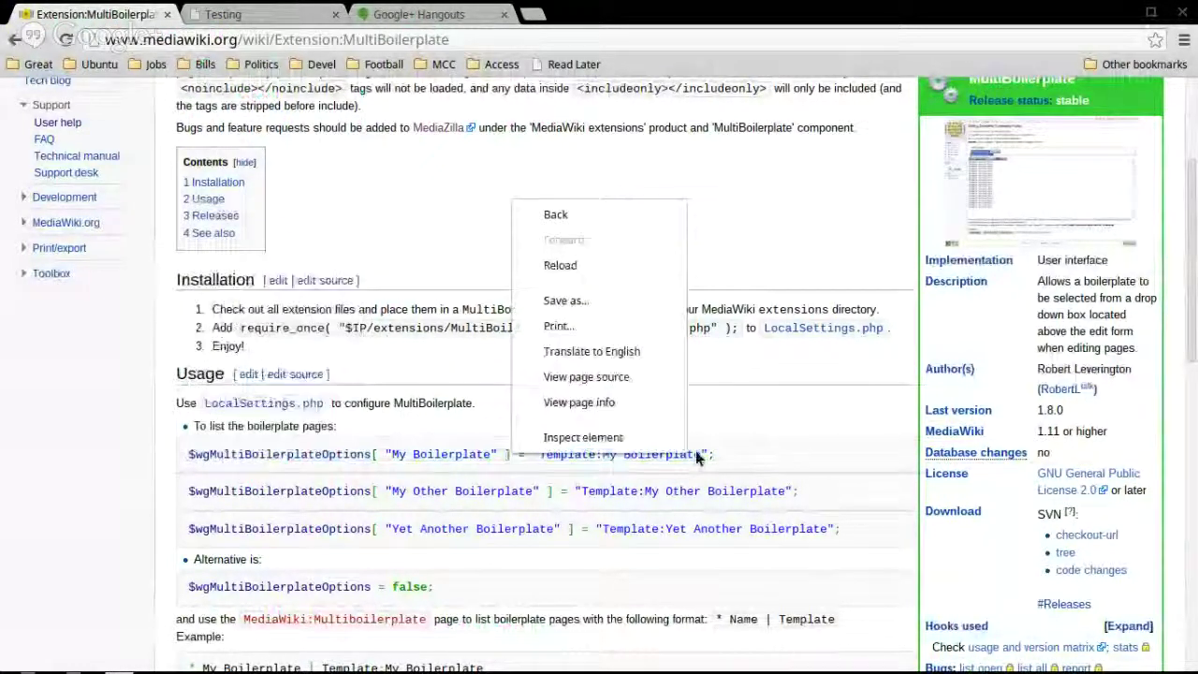
pyautogui.click(718, 459)
pyautogui.moveTo(719, 458); pyautogui.dragTo(187, 443)
pyautogui.hotkey('ctrl', 'c')
# - Paste the options line on line 140 and change its template to Template:Things
pyautogui.hotkey('alt', 'Tab')
pyautogui.press('BackSpace')
pyautogui.press('shift+Insert')
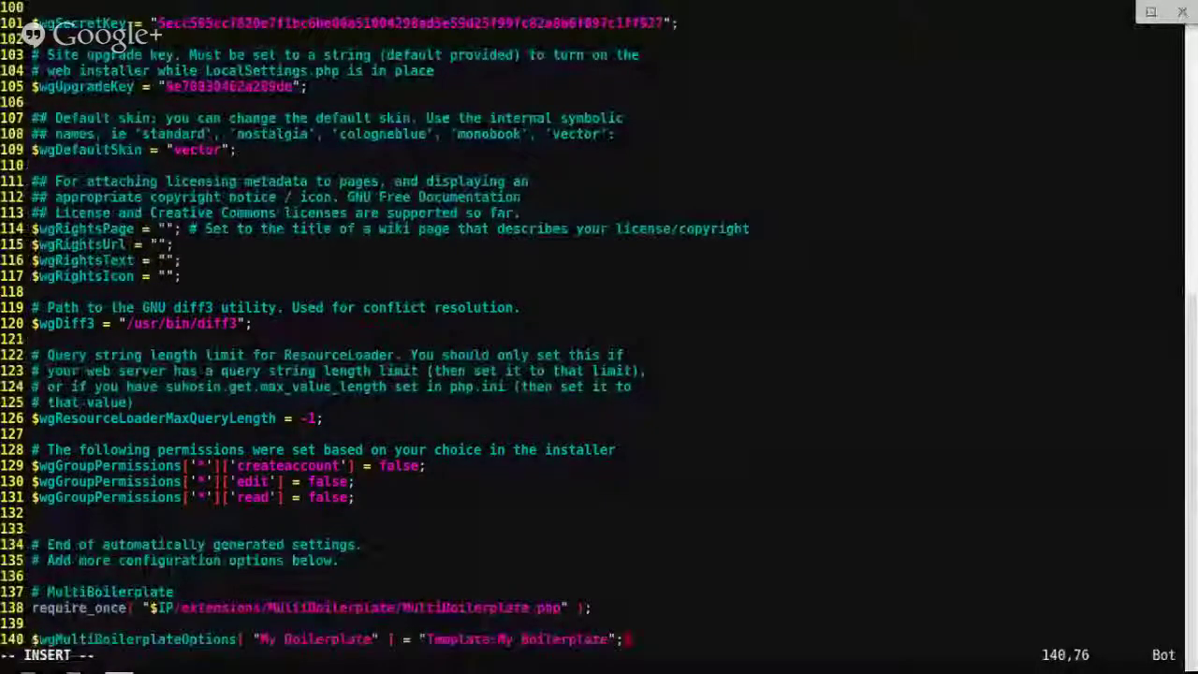
pyautogui.press('Left')
pyautogui.press('Left')
pyautogui.press('Left')
pyautogui.press('Left')
pyautogui.press('Left')
pyautogui.press('Left')
pyautogui.press('Left')
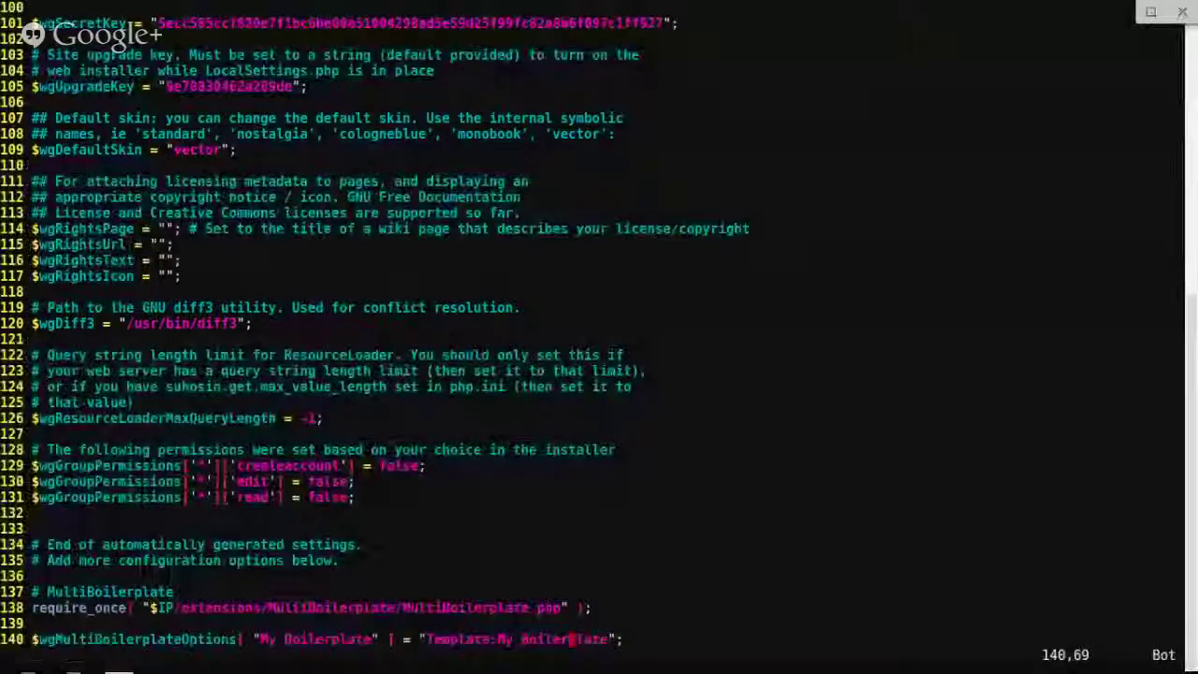
pyautogui.press('BackSpace')
pyautogui.press('BackSpace')
pyautogui.press('BackSpace')
pyautogui.press('BackSpace')
pyautogui.press('BackSpace')
pyautogui.press('BackSpace')
pyautogui.press('BackSpace')
pyautogui.press('BackSpace')
pyautogui.press('BackSpace')
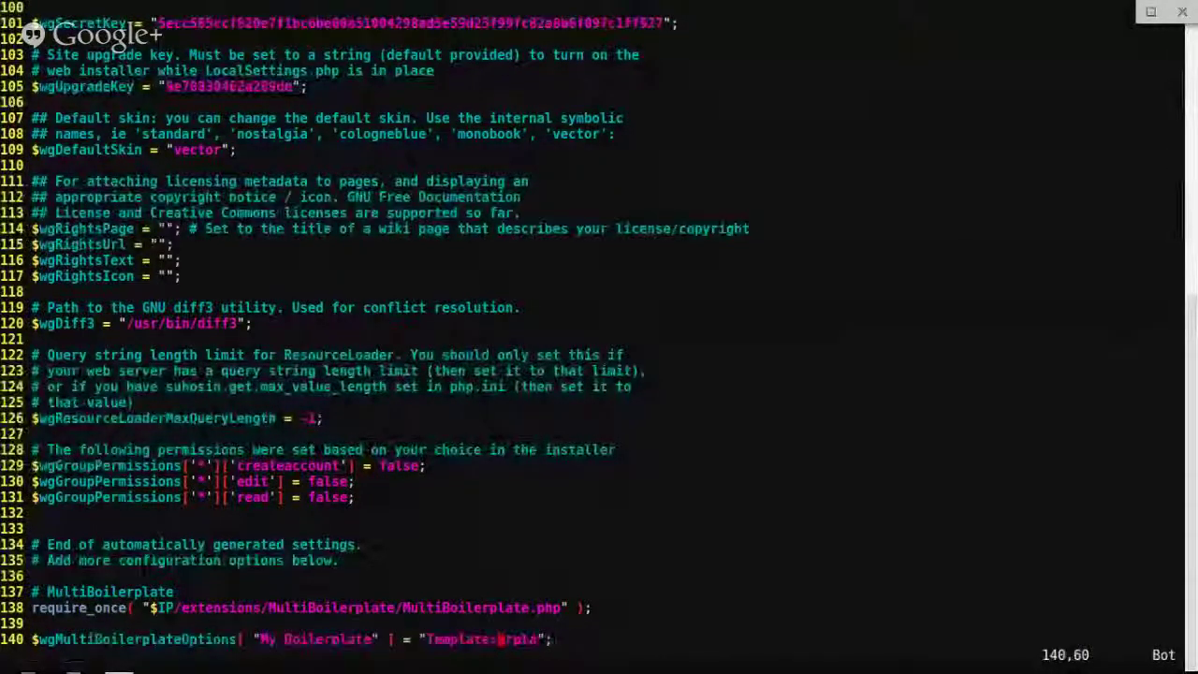
pyautogui.write('dwiThings')
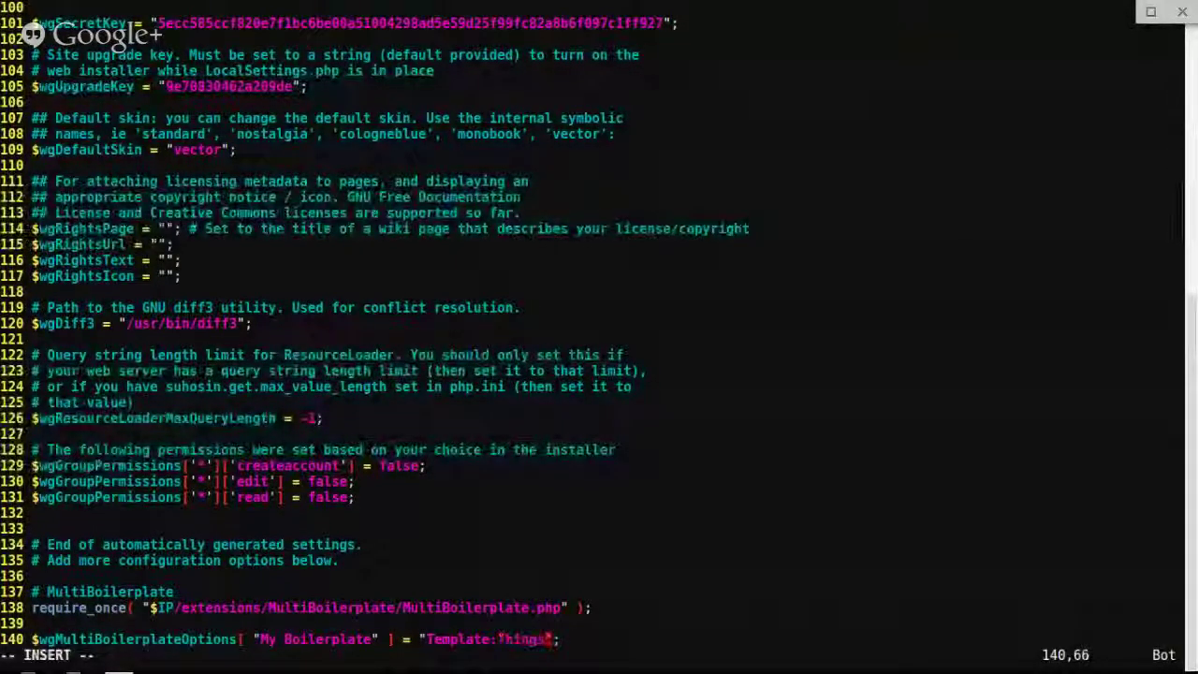
pyautogui.press('Escape')
# - Rename the boilerplate label to "Stuff" and save LocalSettings.php with :w
pyautogui.press('Left')
pyautogui.press('Left')
pyautogui.press('Left')
pyautogui.press('Left')
pyautogui.press('Left')
pyautogui.press('Left')
pyautogui.press('Left')
pyautogui.press('Left')
pyautogui.press('Left')
pyautogui.press('Left')
pyautogui.press('Left')
pyautogui.press('Left')
pyautogui.press('Left')
pyautogui.press('Left')
pyautogui.press('i')
pyautogui.press('BackSpace')
pyautogui.press('BackSpace')
pyautogui.press('BackSpace')
pyautogui.press('BackSpace')
pyautogui.press('BackSpace')
pyautogui.press('BackSpace')
pyautogui.press('BackSpace')
pyautogui.press('BackSpace')
pyautogui.press('BackSpace')
pyautogui.press('BackSpace')
pyautogui.press('BackSpace')
pyautogui.press('BackSpace')
pyautogui.press('BackSpace')
pyautogui.press('BackSpace')
pyautogui.write('Stuff')
pyautogui.press('Escape')
pyautogui.write(':w')
pyautogui.press('Return')
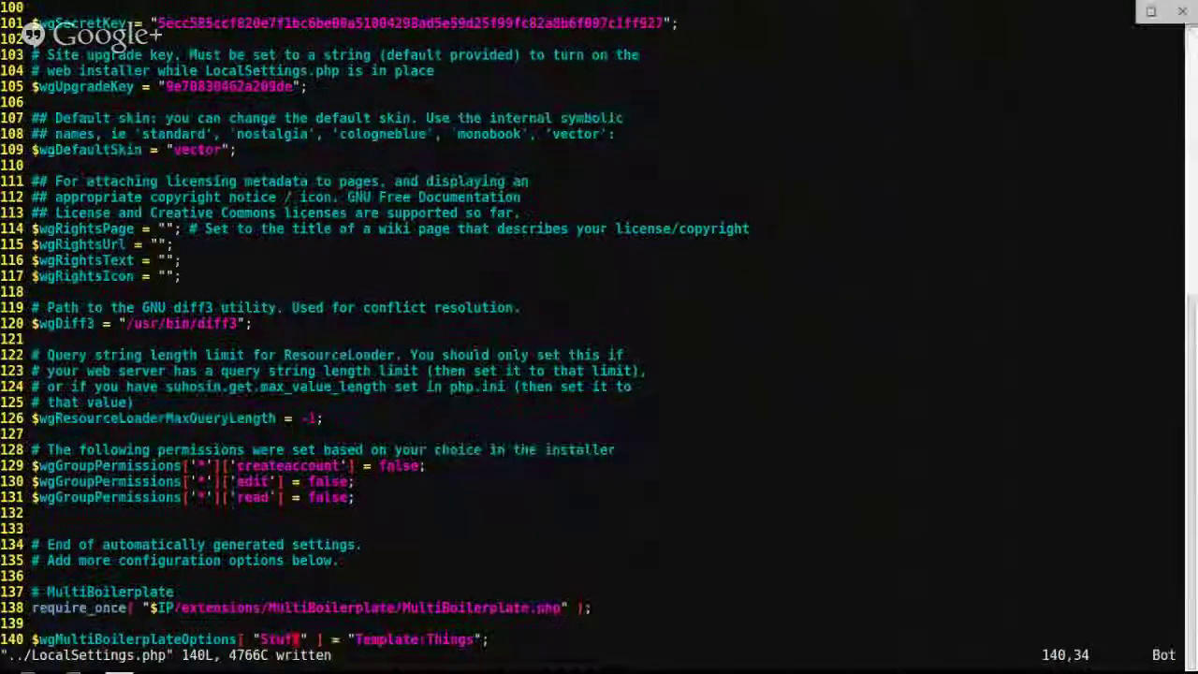
pyautogui.hotkey('alt', 'Tab')
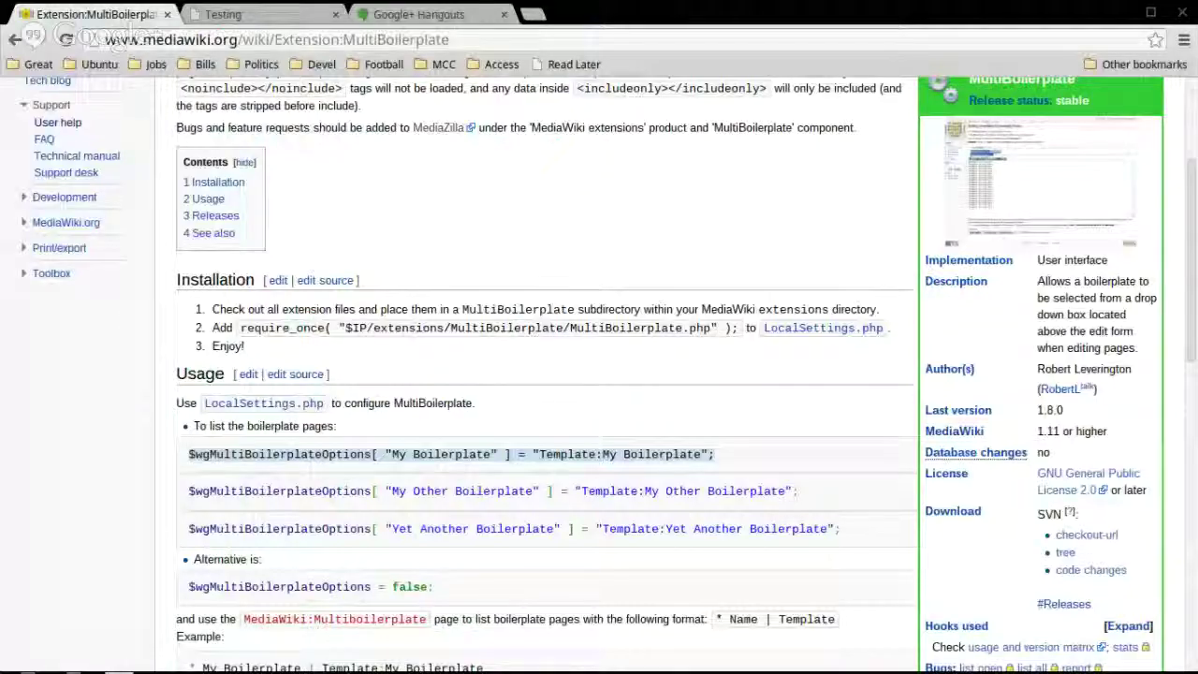
pyautogui.click(229, 14)
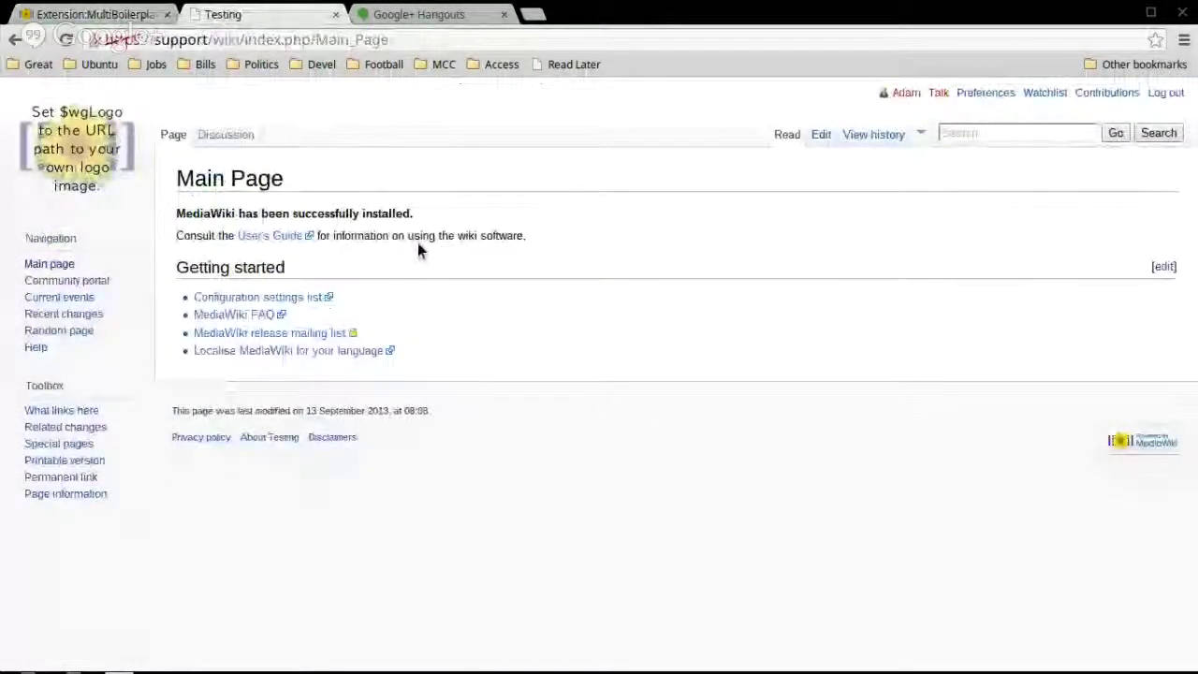
# - Reload the wiki and change the address to index.php/Template:Things
pyautogui.press('F5')
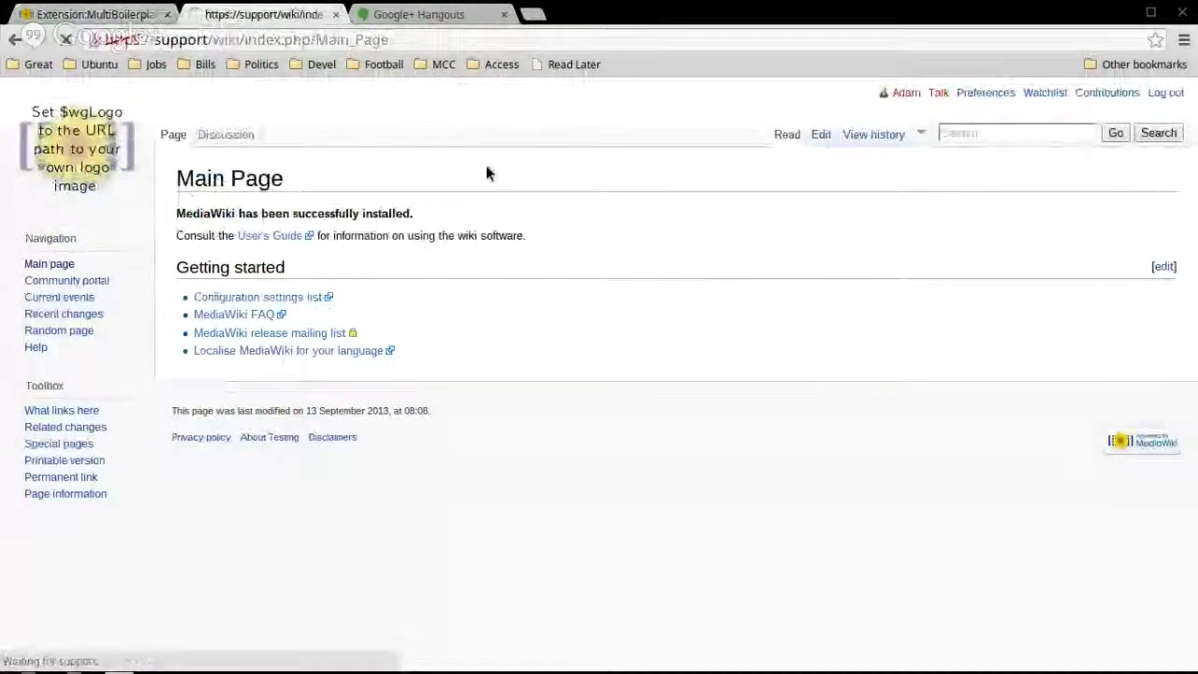
pyautogui.click(465, 41)
pyautogui.press('End')
pyautogui.press('BackSpace')
pyautogui.press('BackSpace')
pyautogui.press('BackSpace')
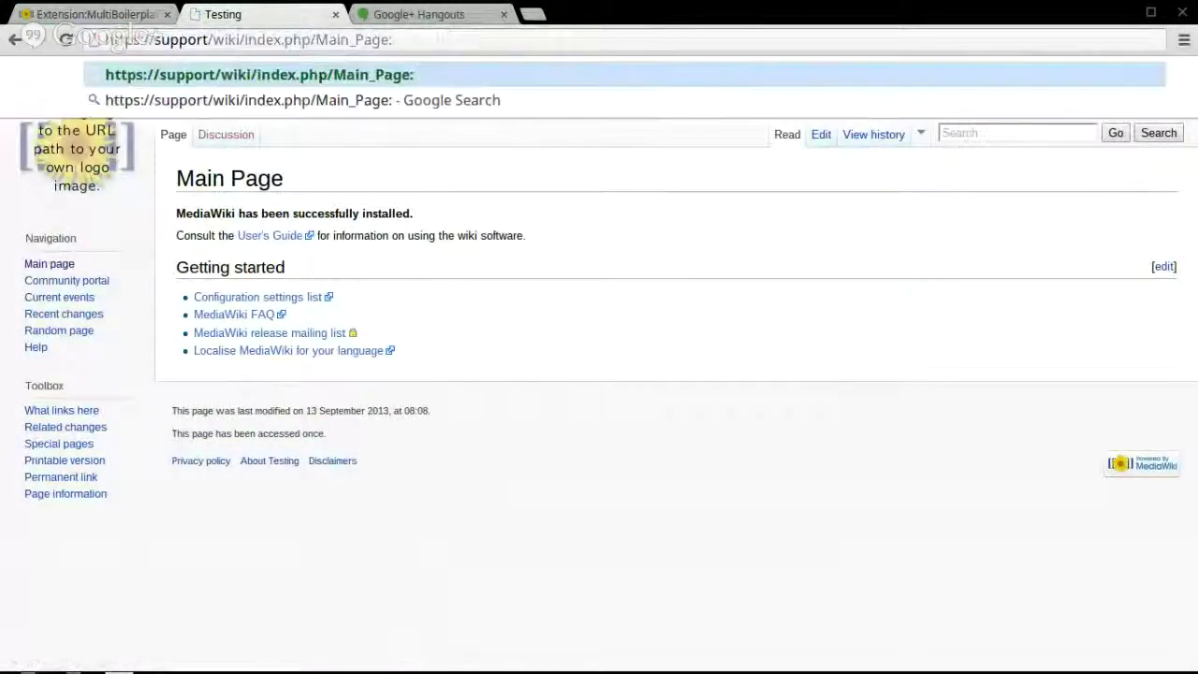
pyautogui.press('BackSpace')
pyautogui.press('BackSpace')
pyautogui.press('BackSpace')
pyautogui.press('BackSpace')
pyautogui.press('BackSpace')
pyautogui.press('BackSpace')
pyautogui.press('BackSpace')
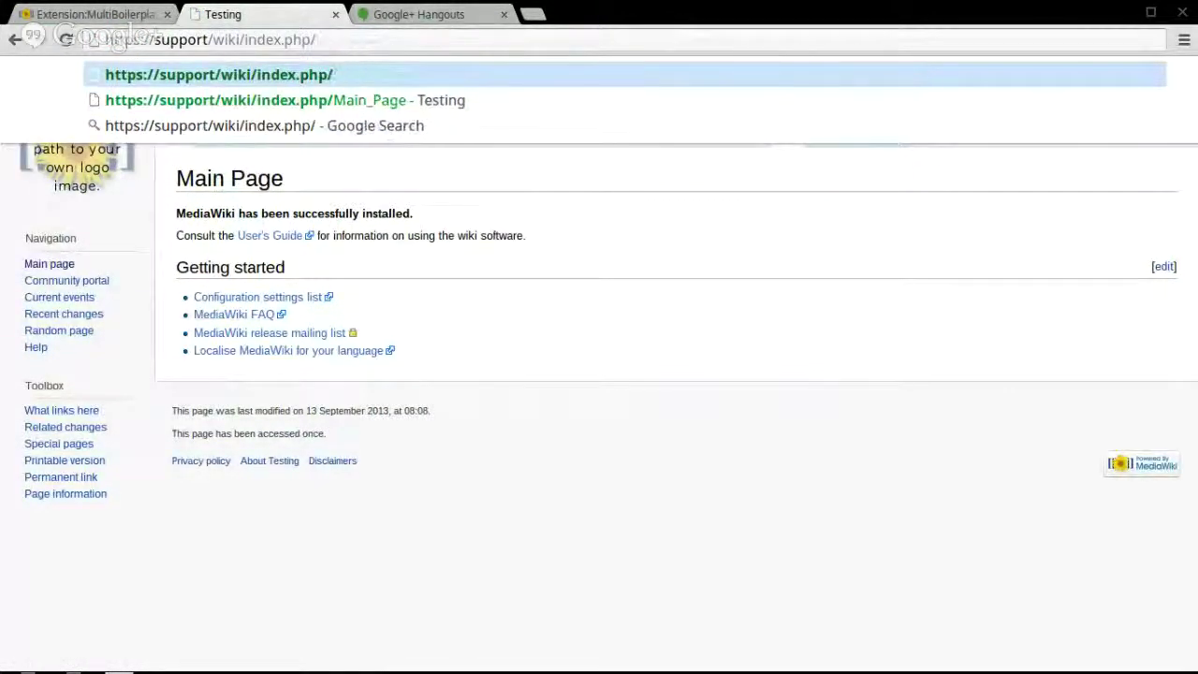
pyautogui.write('Template:')
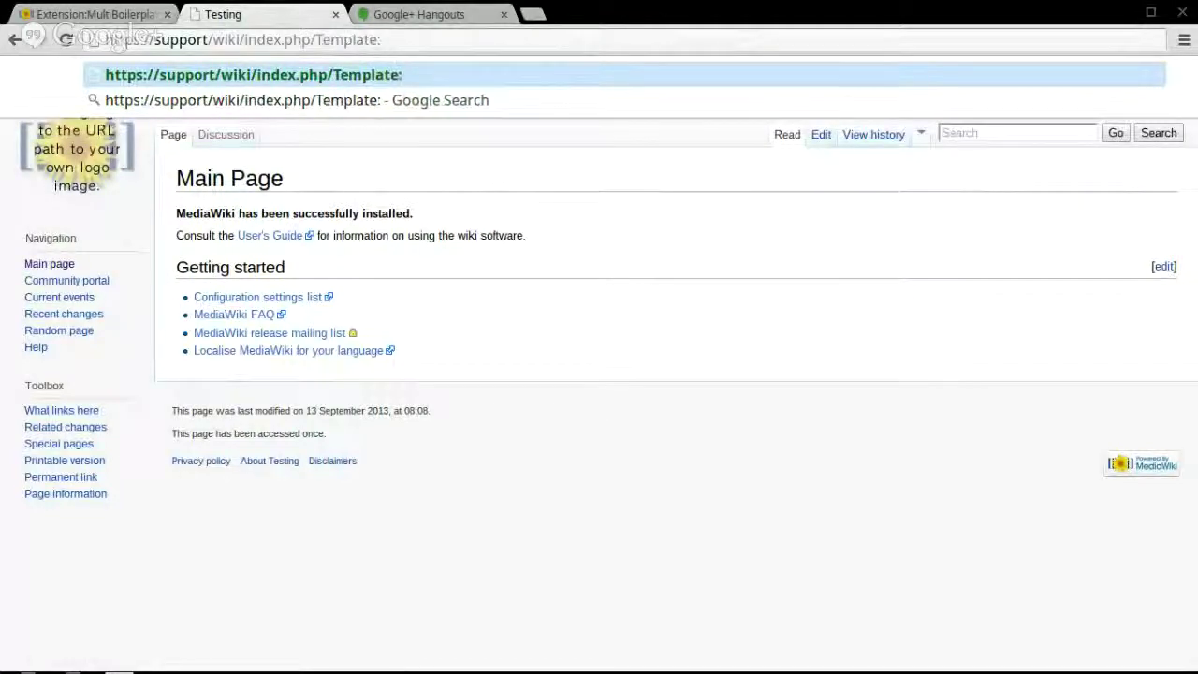
pyautogui.write('Things')
pyautogui.press('BackSpace')
pyautogui.press('BackSpace')
pyautogui.press('BackSpace')
pyautogui.press('BackSpace')
pyautogui.press('BackSpace')
pyautogui.write('hings')
pyautogui.press('Return')
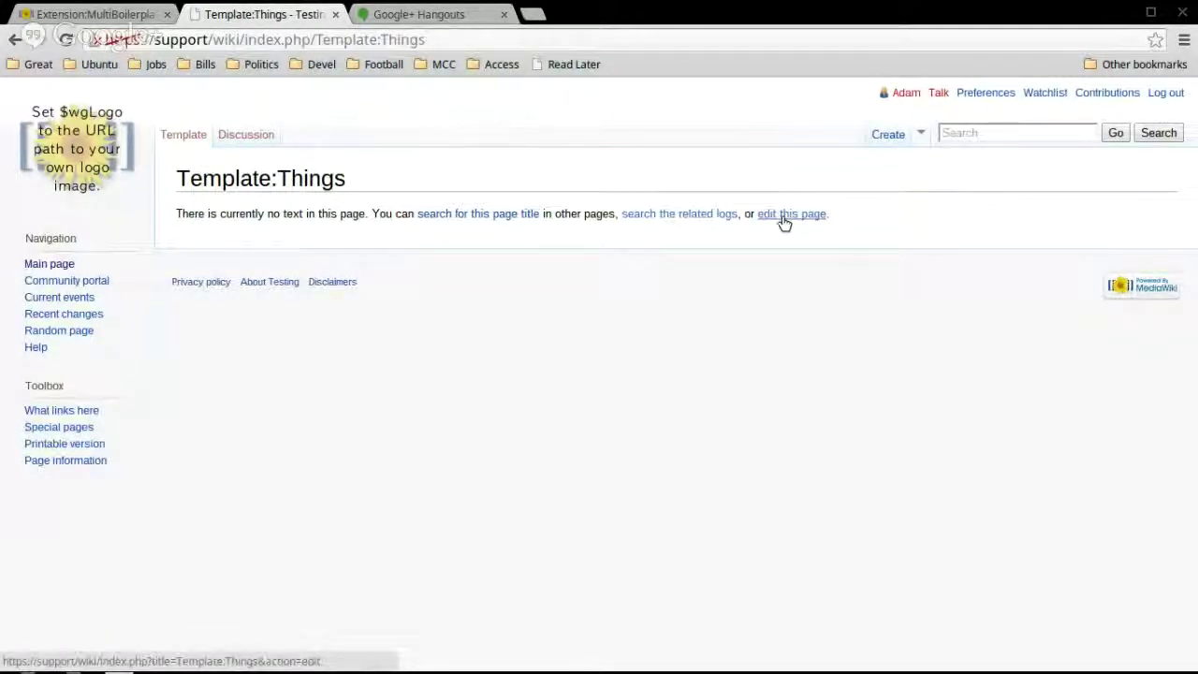
# - Start creating Template:Things with the title heading 'Here Goes Things'
pyautogui.click(782, 216)
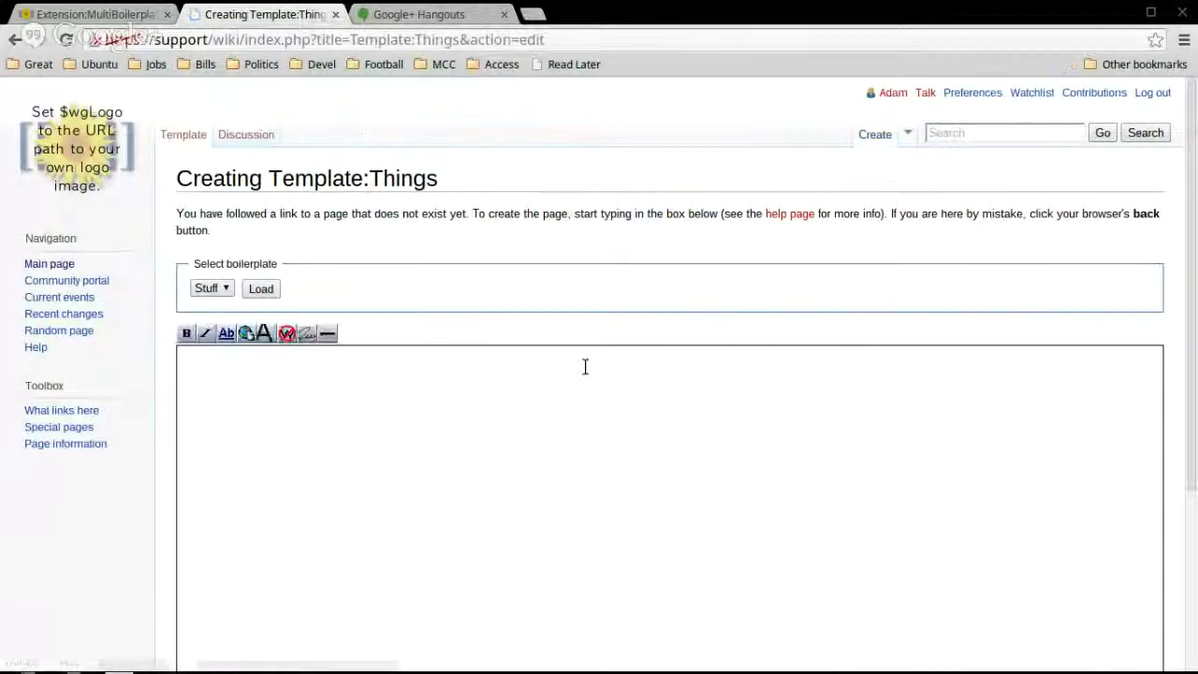
pyautogui.click(603, 459)
pyautogui.write('=Here Goes ')
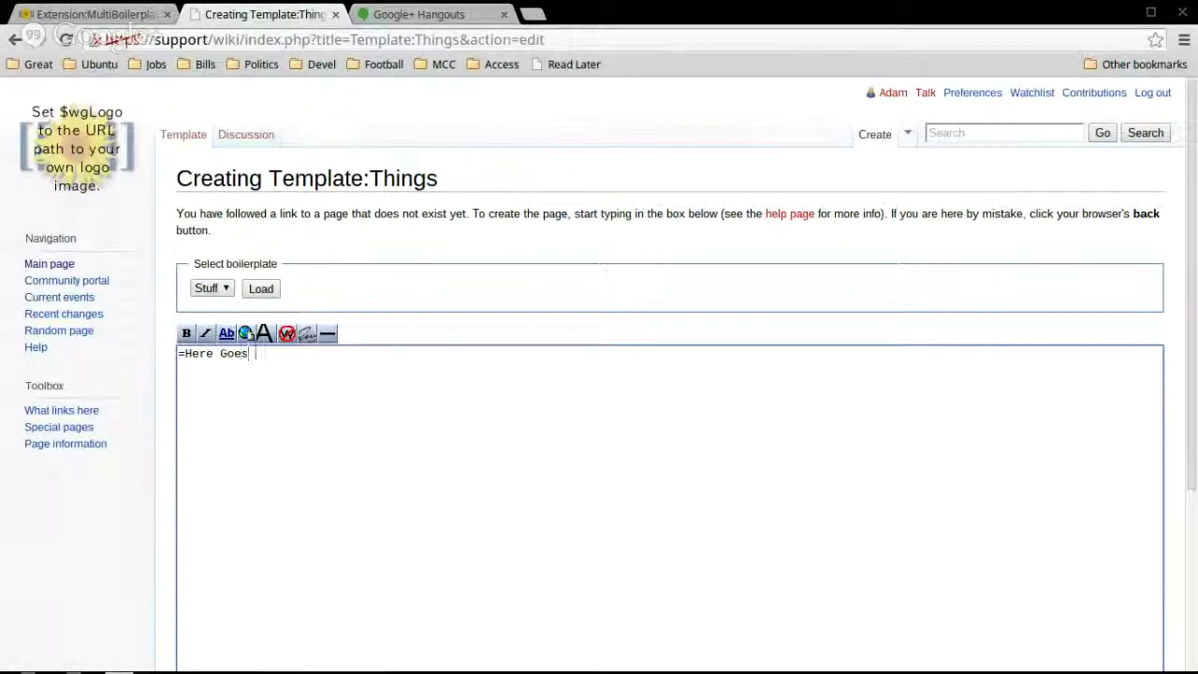
pyautogui.write('THingshung')
pyautogui.press('BackSpace')
pyautogui.press('BackSpace')
pyautogui.write('ings')
pyautogui.press('Return')
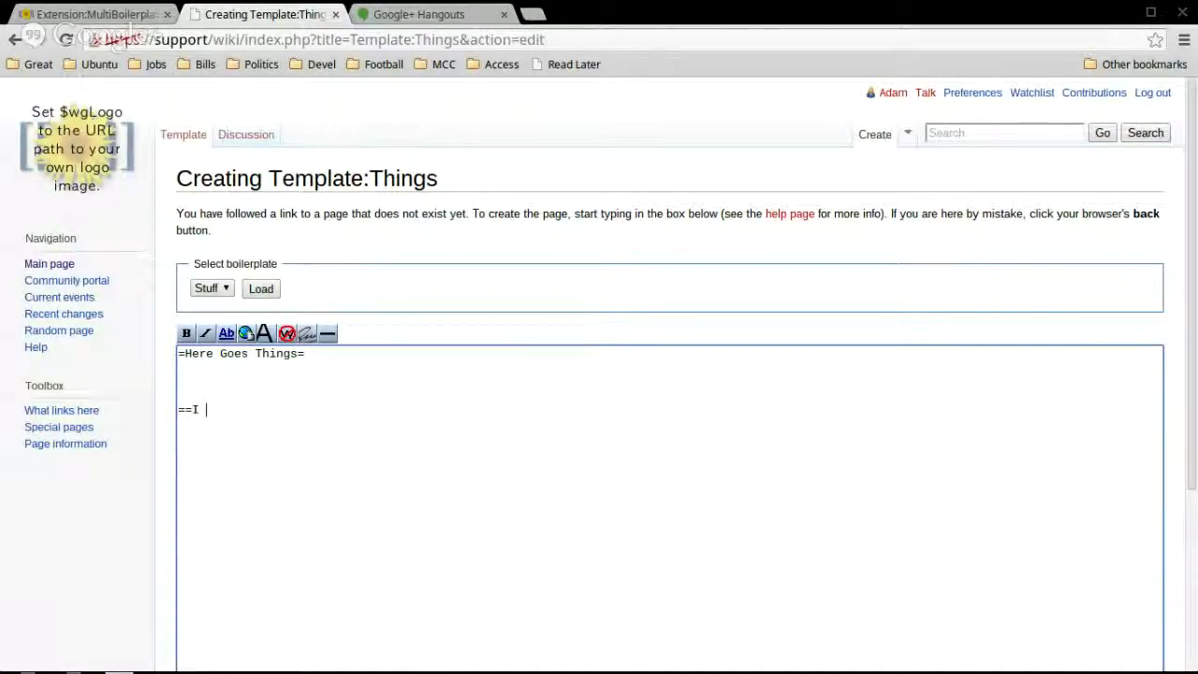
# - Add the == sections Things I need, Things To Do and Things To Learn, then save
pyautogui.write('hings I need==')
pyautogui.press('Return')
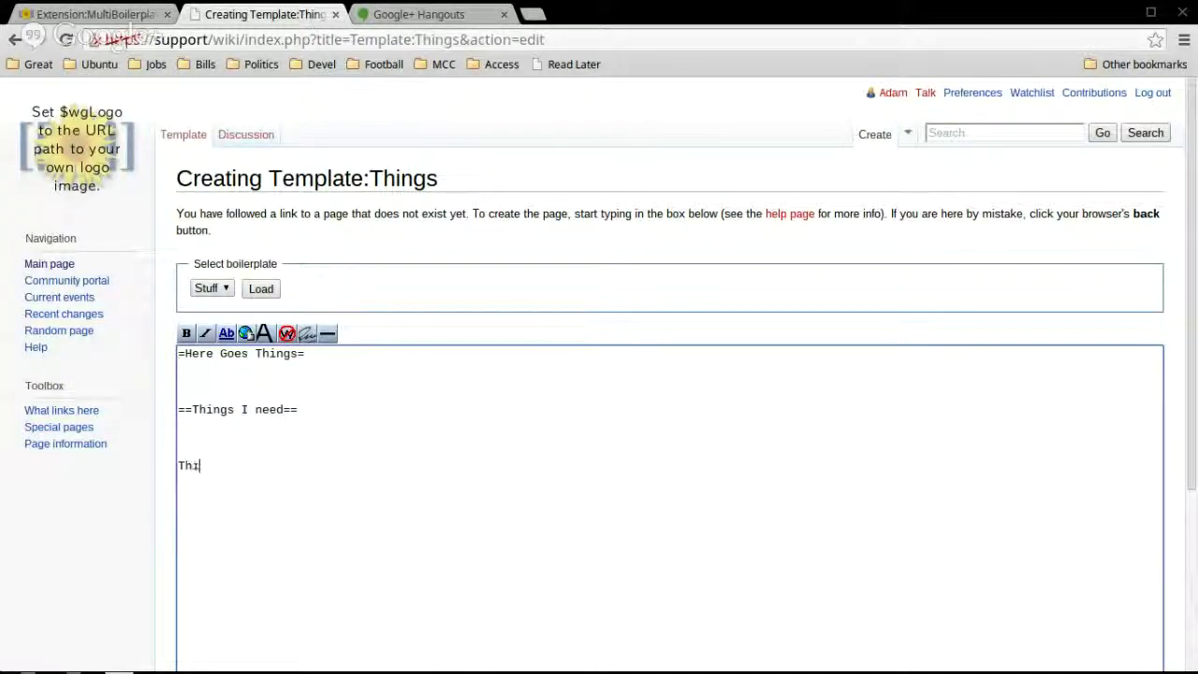
pyautogui.write('==Things To DO')
pyautogui.press('BackSpace')
pyautogui.write('o')
pyautogui.write('==   ')
pyautogui.write('=')
pyautogui.write('=Things to')
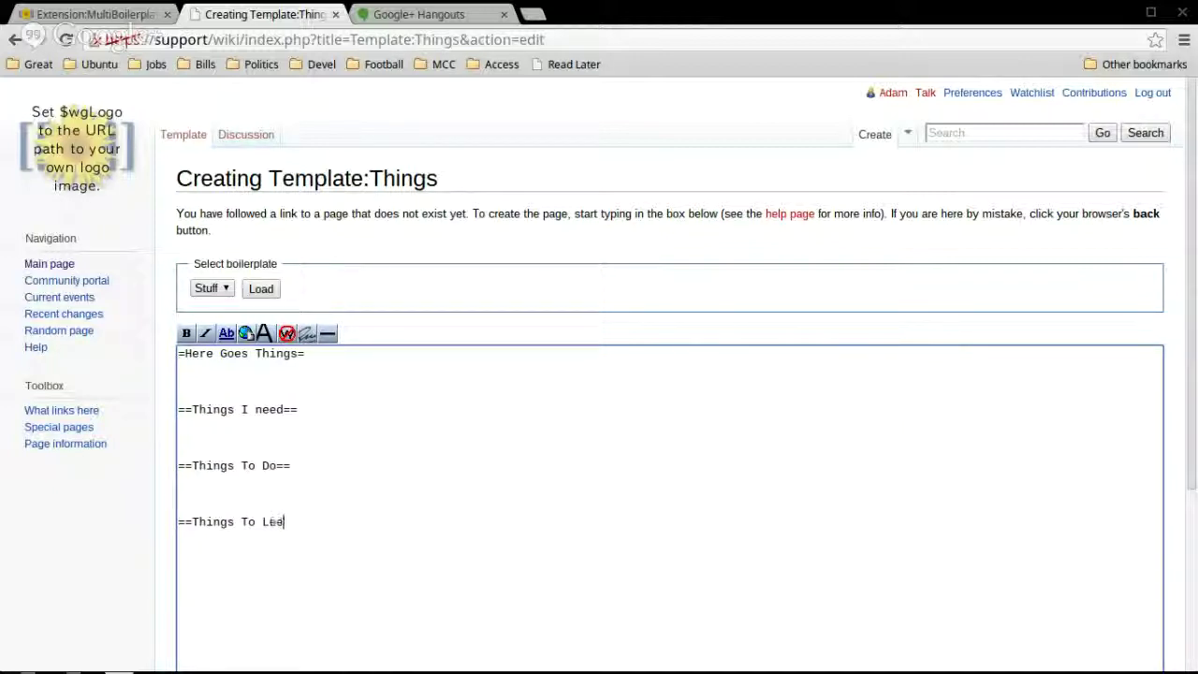
pyautogui.scroll(-5, 562, 347)
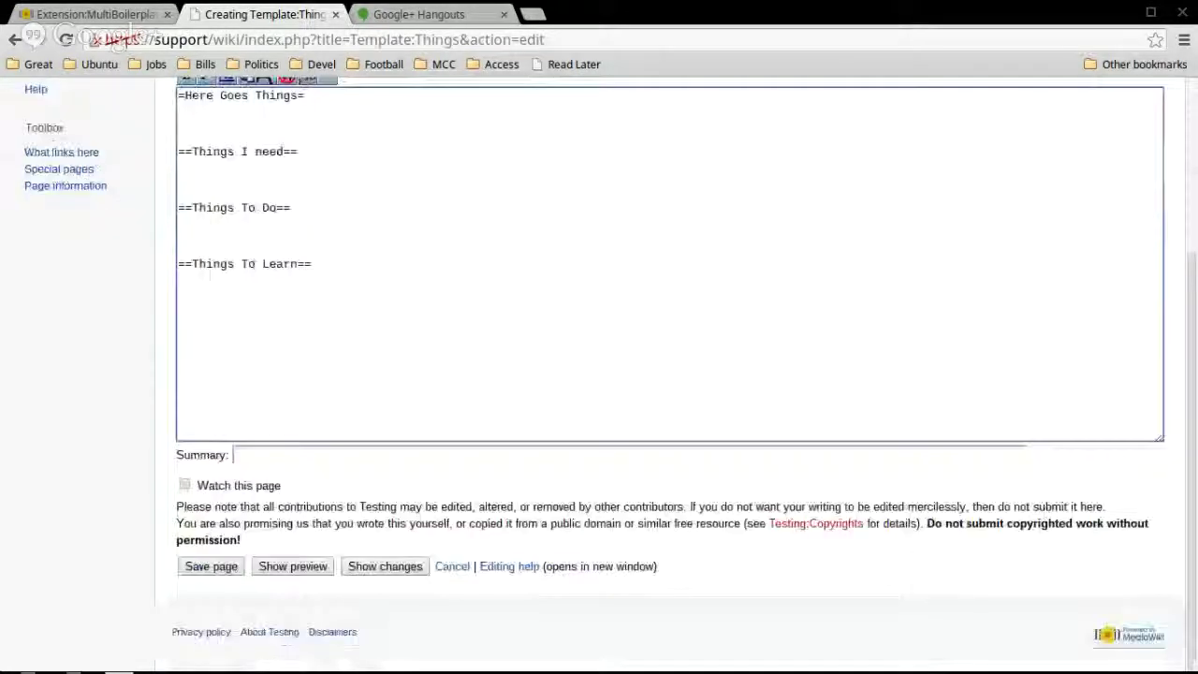
pyautogui.scroll(3, 562, 346)
pyautogui.scroll(-3, 561, 346)
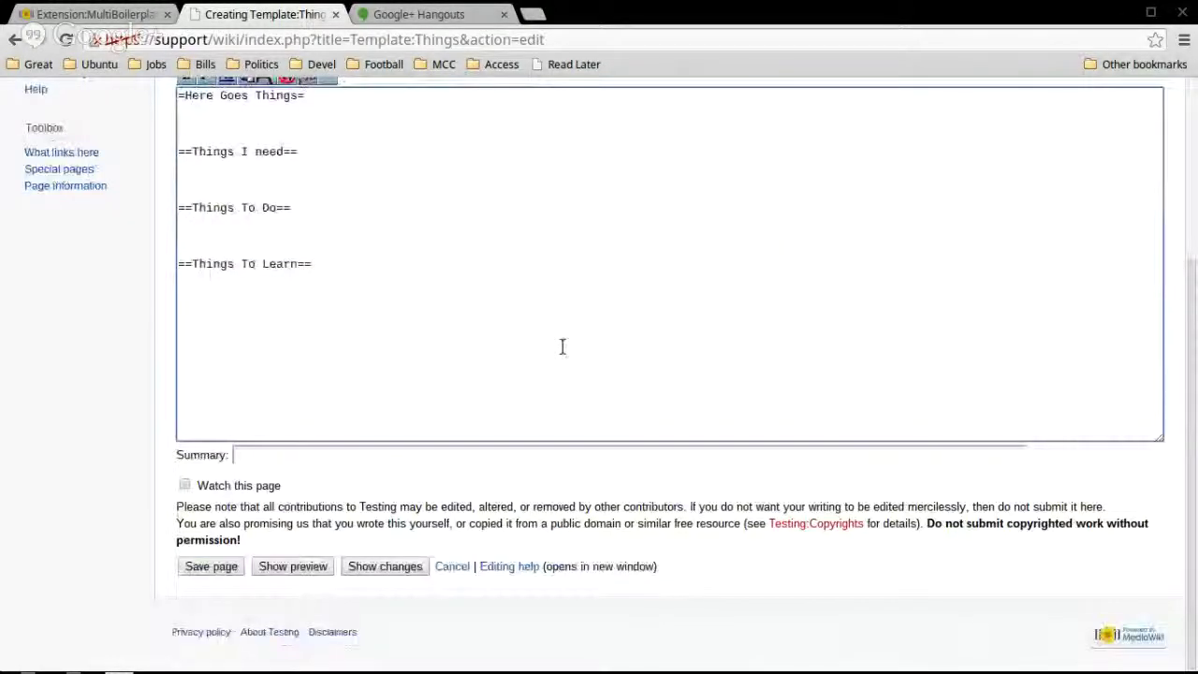
pyautogui.click(209, 568)
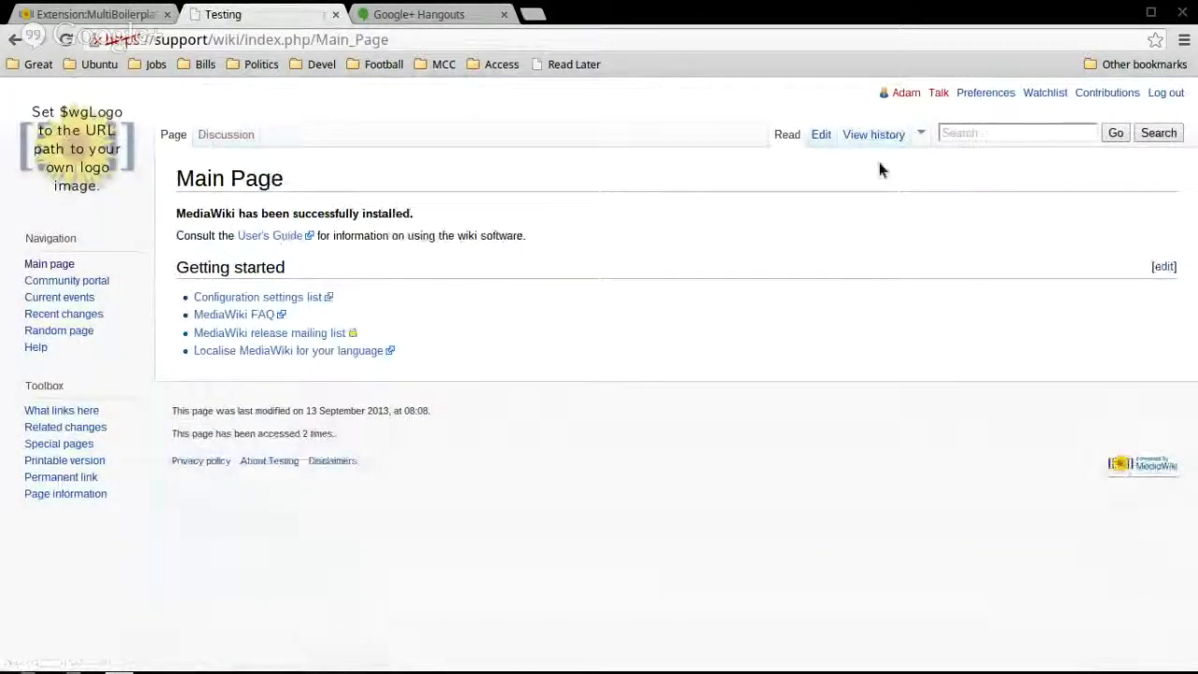
# - Insert a [[test boiler]] link on the first line of the Main Page and save it
pyautogui.click(822, 135)
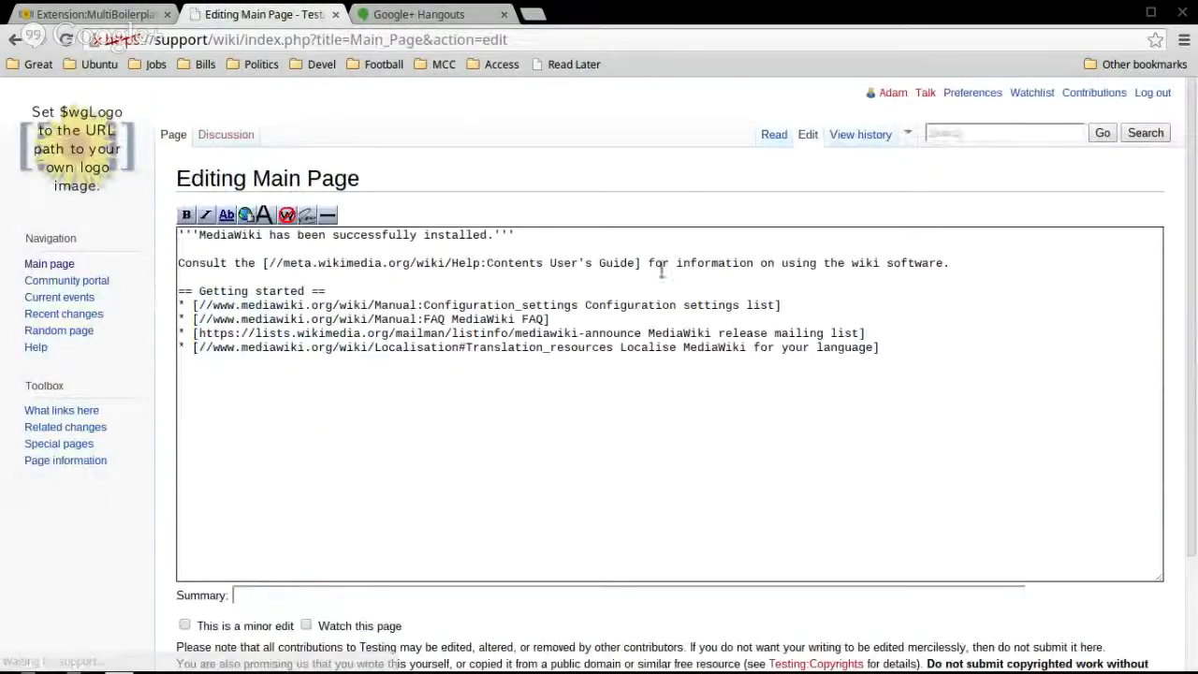
pyautogui.click(180, 237)
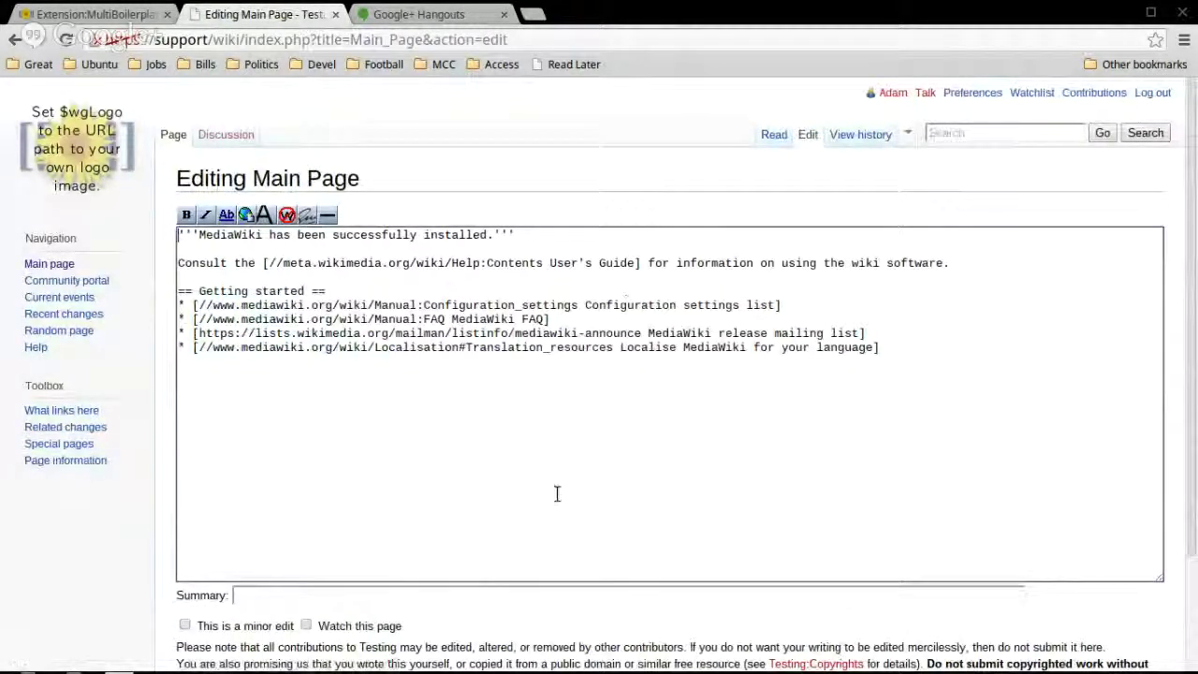
pyautogui.press('Return')
pyautogui.press('Return')
pyautogui.press('Return')
pyautogui.press('Return')
pyautogui.press('Return')
pyautogui.press('Return')
pyautogui.press('Return')
pyautogui.press('Up')
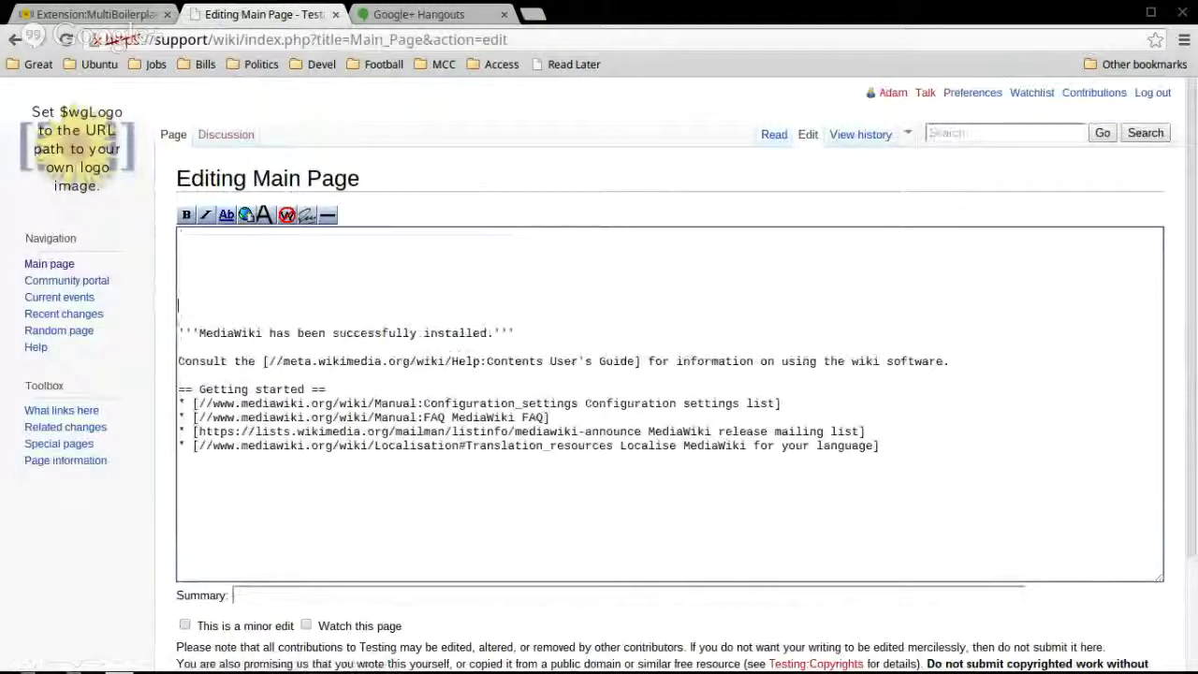
pyautogui.press('Up')
pyautogui.press('Up')
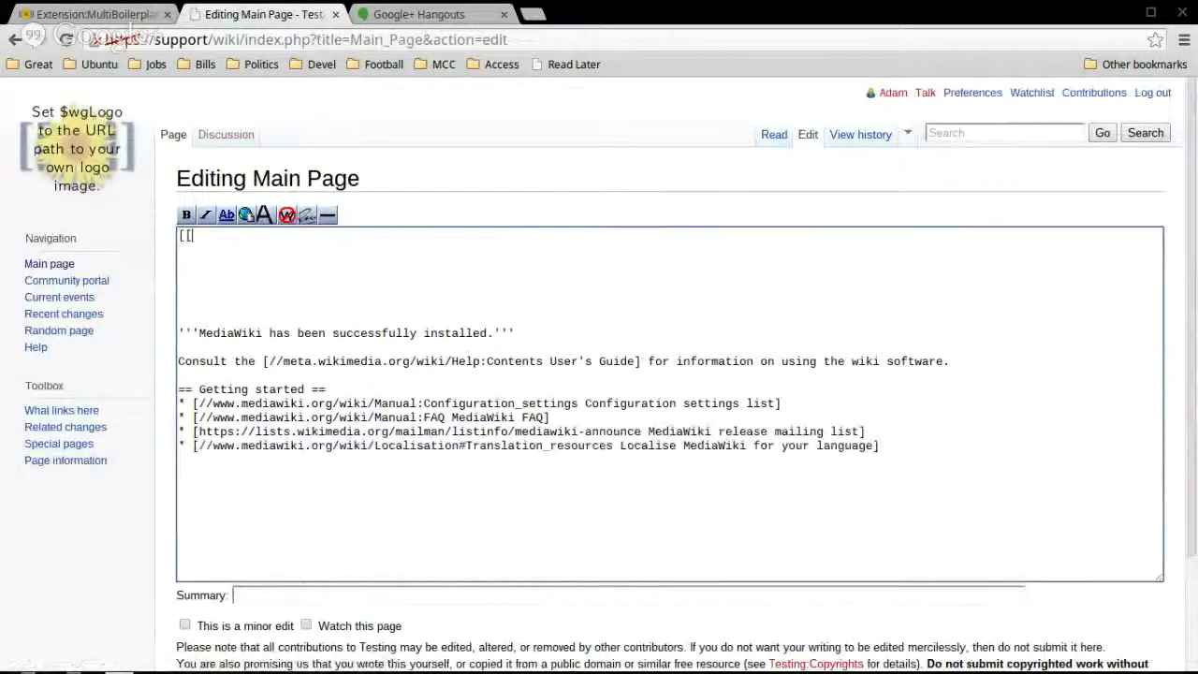
pyautogui.write('[TEst')
pyautogui.press('BackSpace')
pyautogui.press('BackSpace')
pyautogui.press('BackSpace')
pyautogui.press('BackSpace')
pyautogui.write('test')
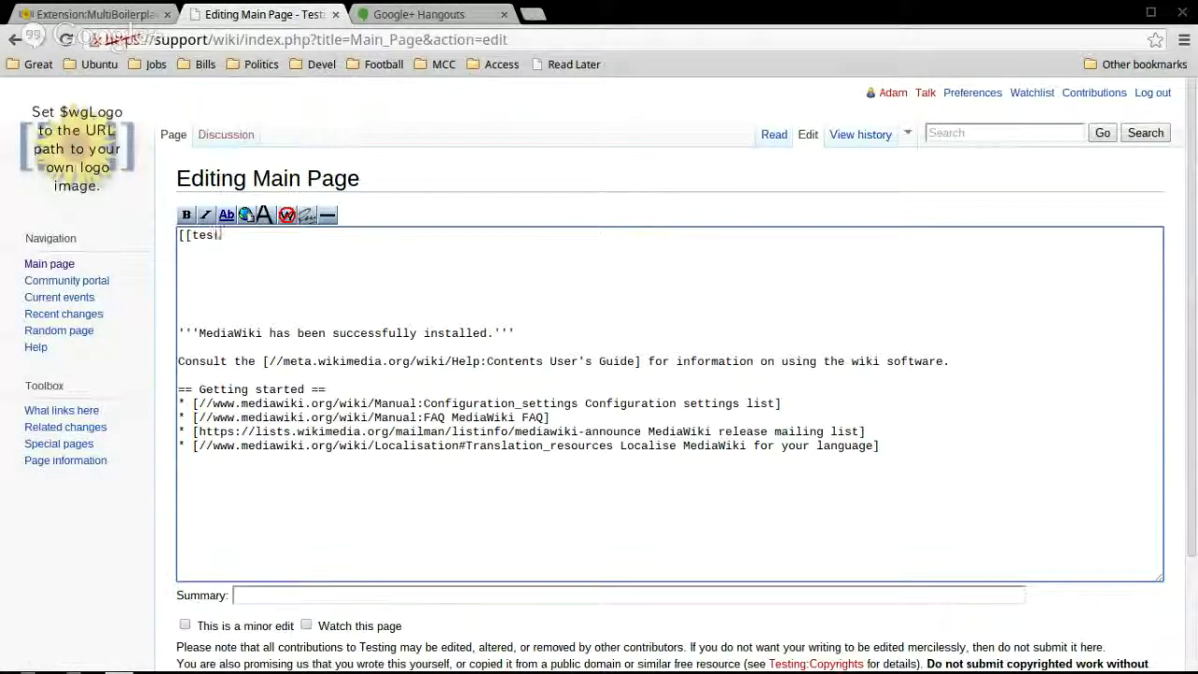
pyautogui.write('boi')
pyautogui.write(' boiler')
pyautogui.write(']')
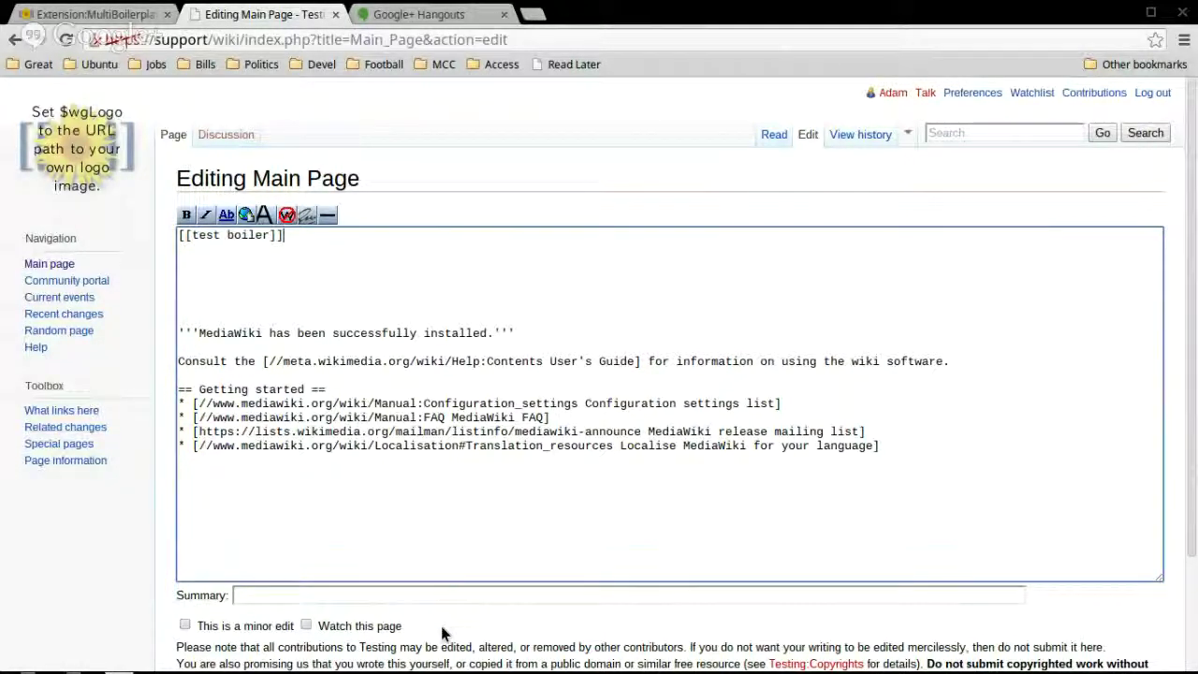
pyautogui.scroll(-3, 253, 567)
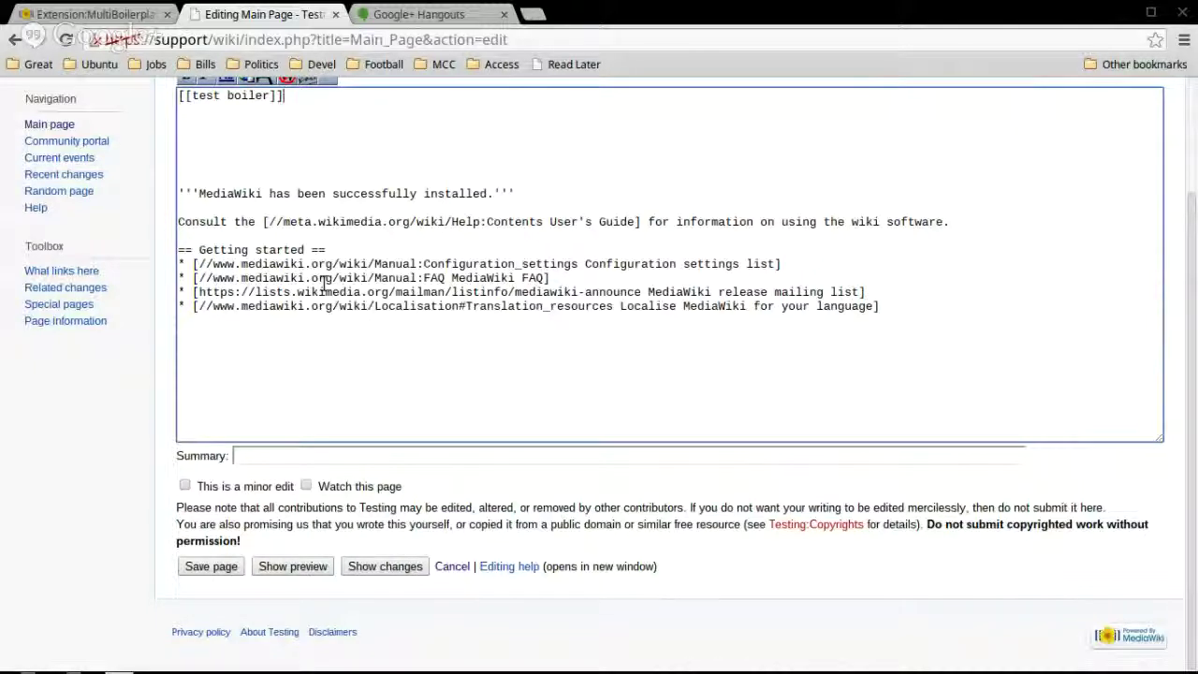
pyautogui.click(209, 566)
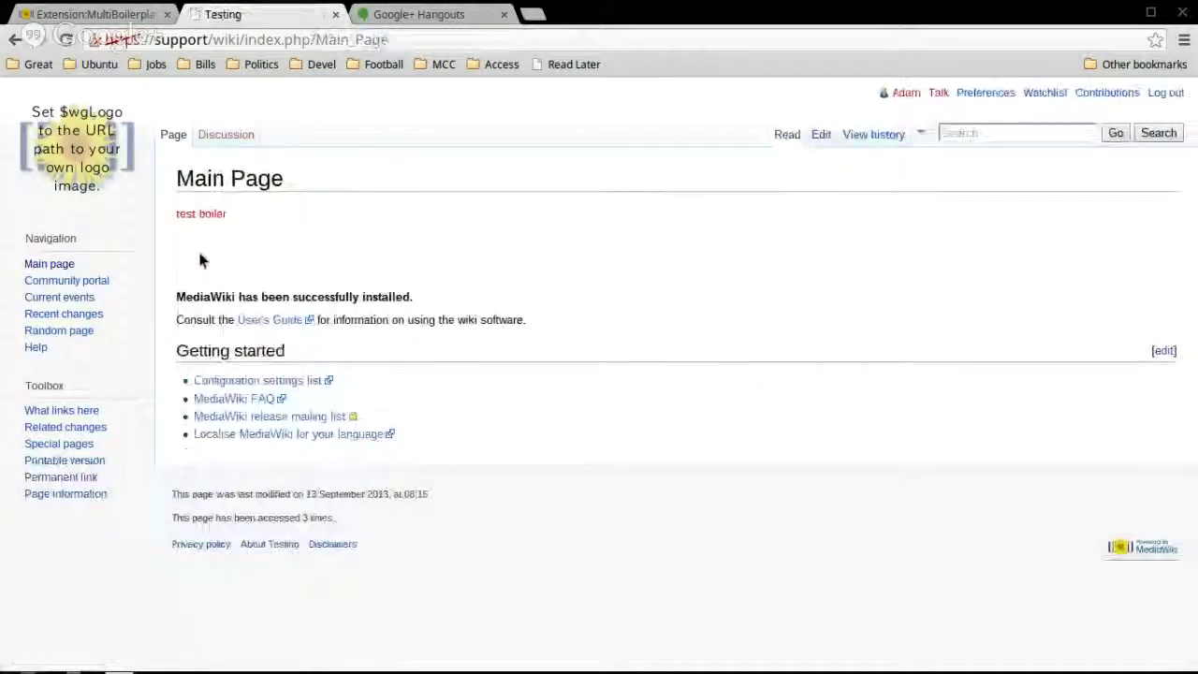
# - Follow the red test boiler link and load the Stuff boilerplate into the new page
pyautogui.click(208, 216)
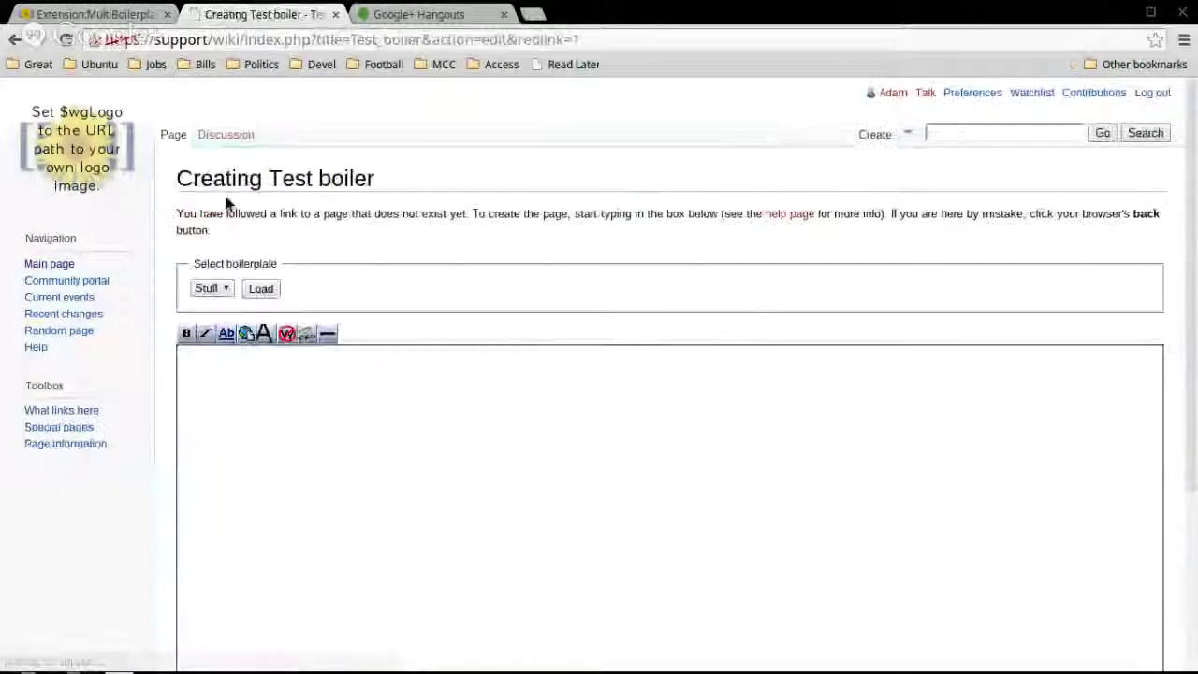
pyautogui.click(207, 288)
pyautogui.click(206, 303)
pyautogui.click(263, 290)
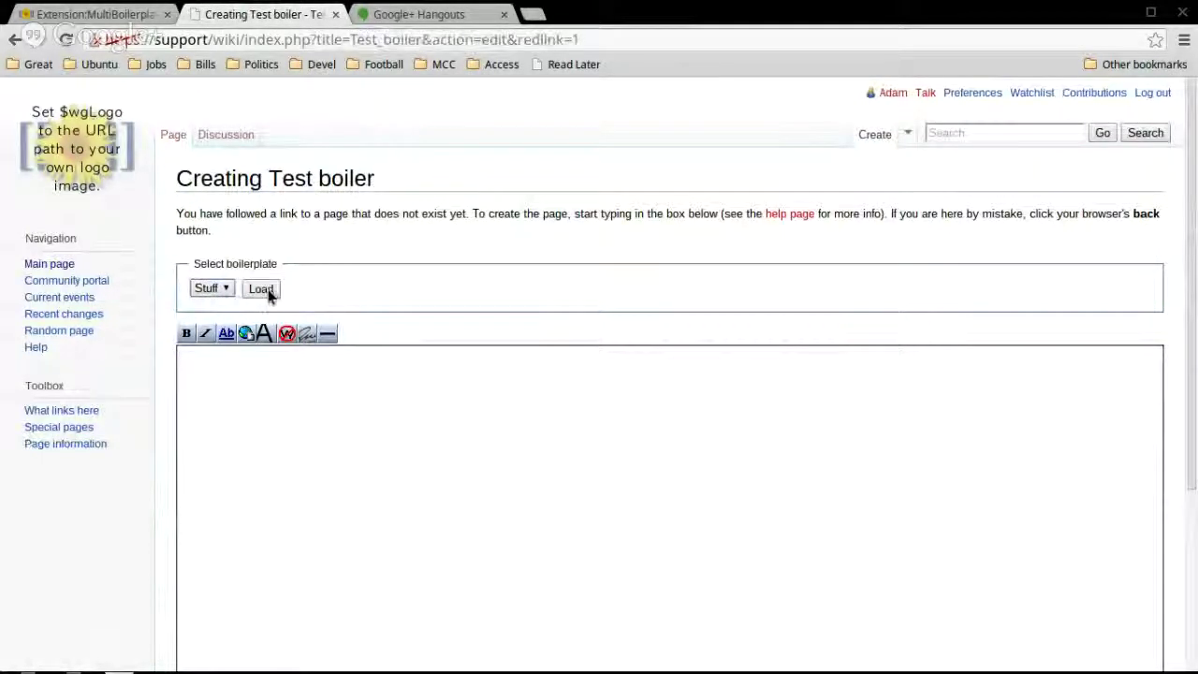